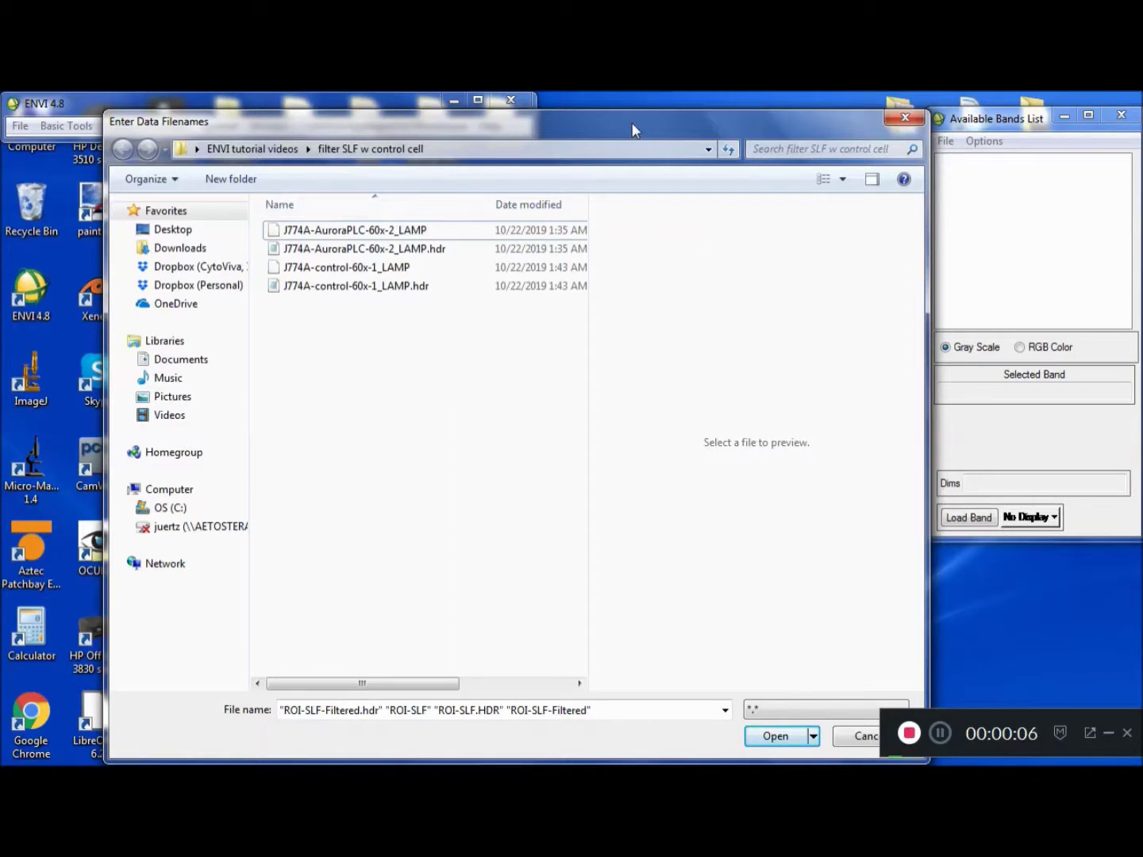
- Open the J774A-AuroraPLC-60x-2_LAMP image from the file dialog
drag(633, 122, 625, 160)
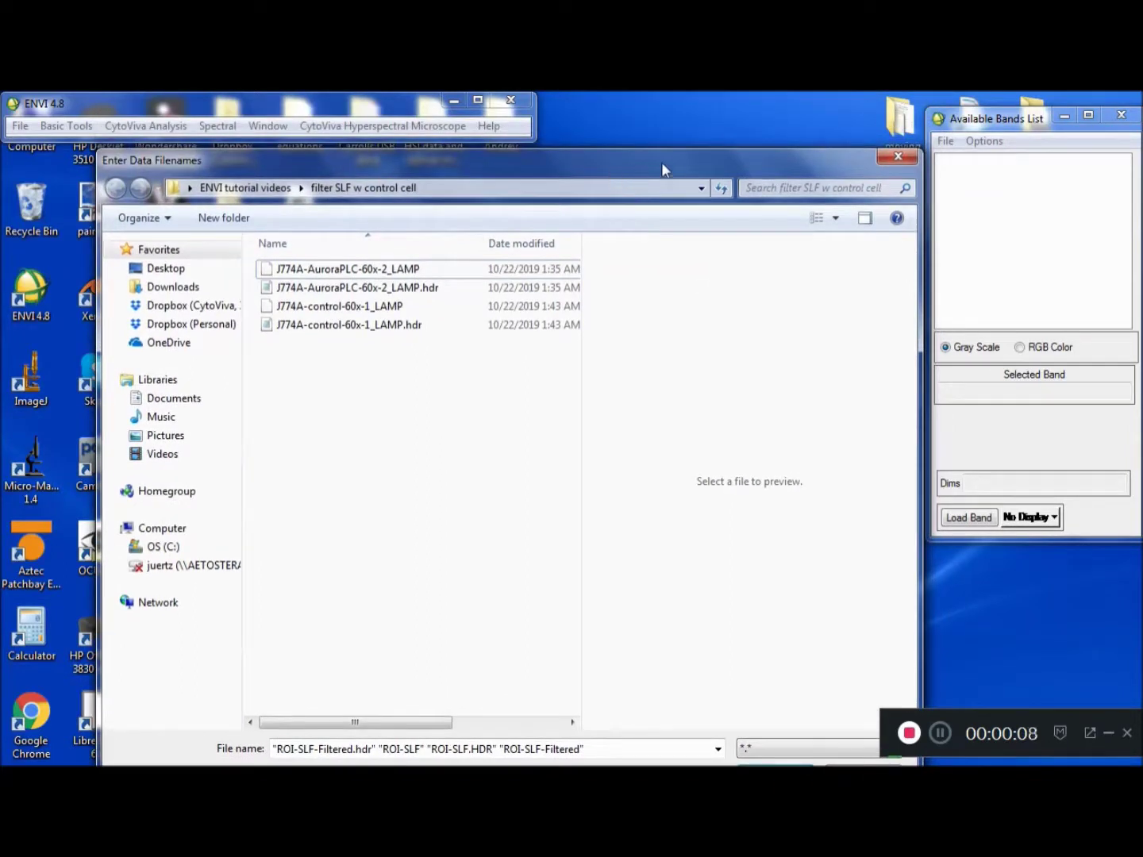
drag(744, 172, 714, 145)
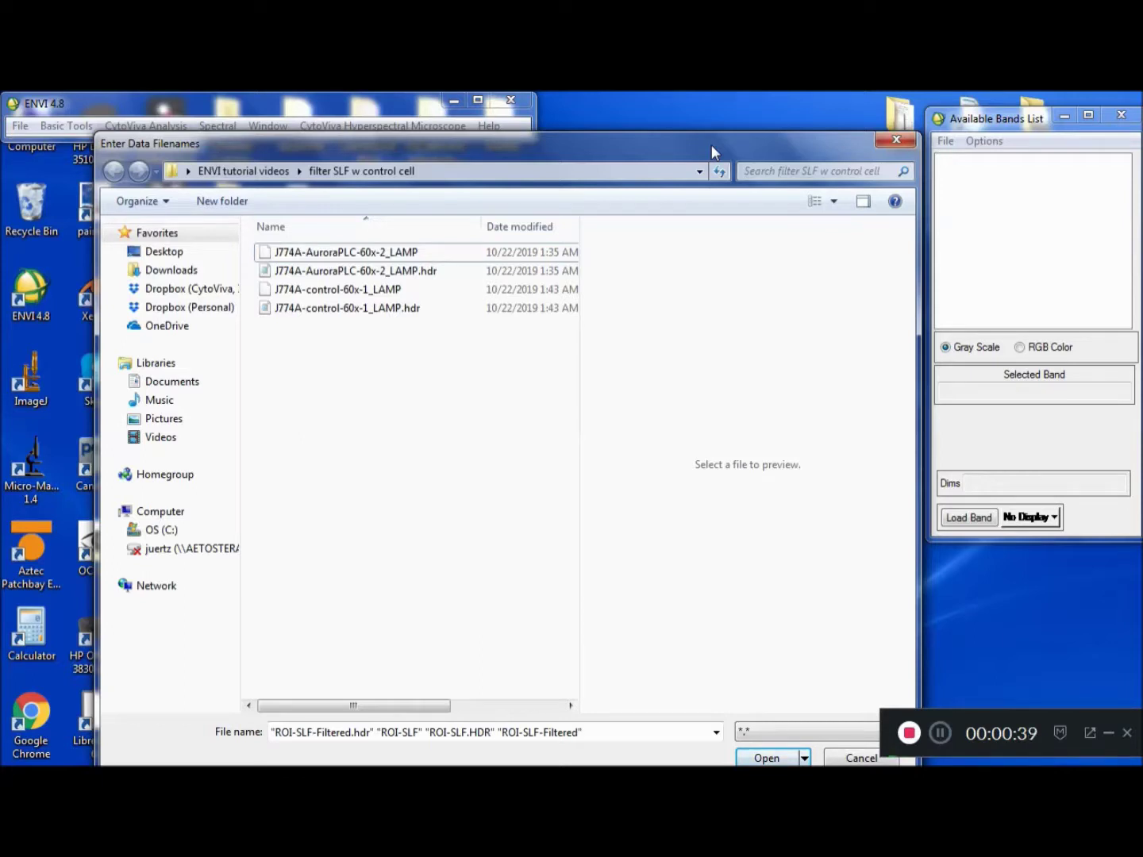
drag(711, 145, 668, 185)
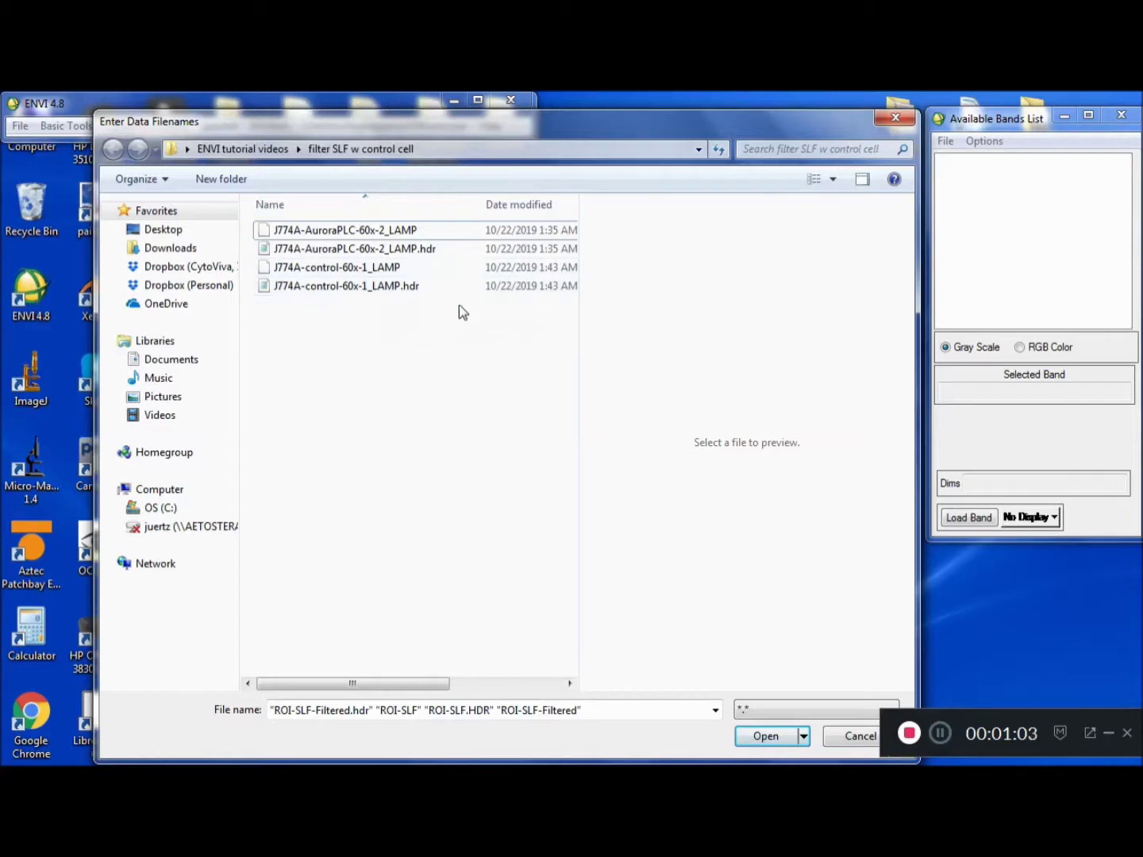
click(325, 238)
click(774, 737)
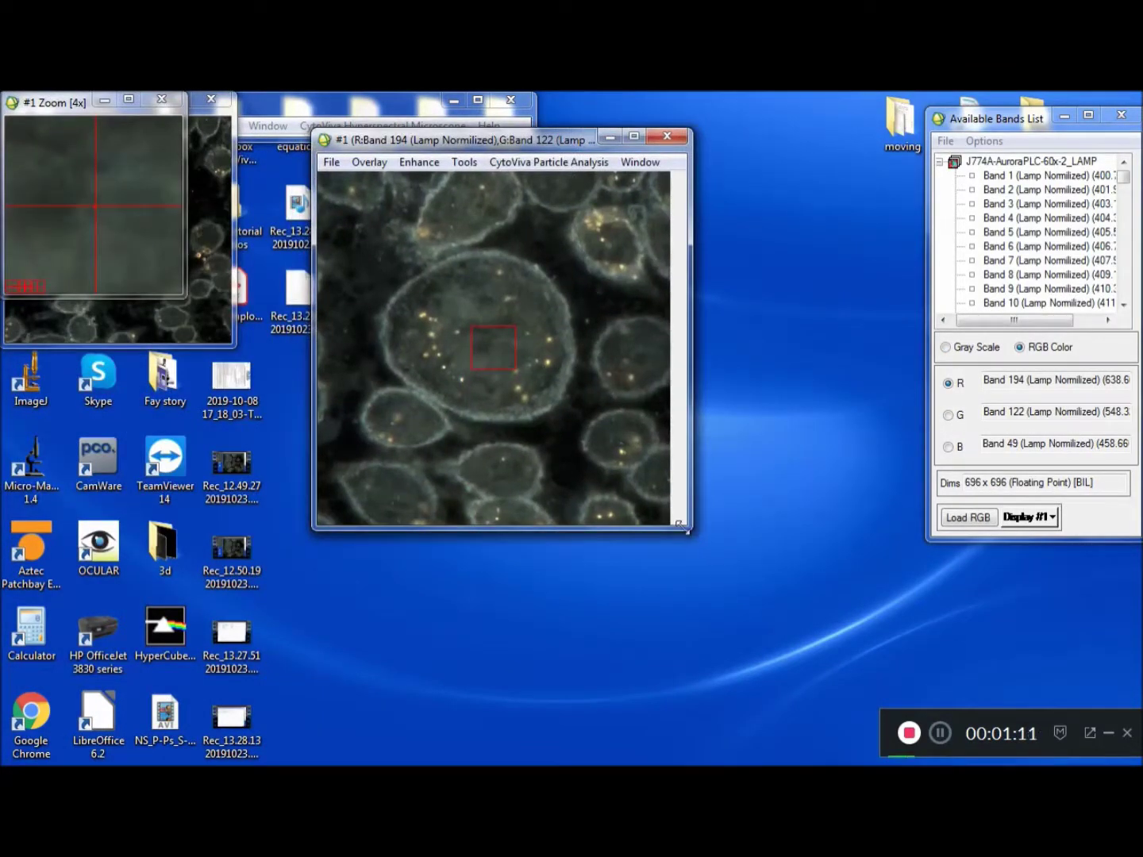
- Enlarge Display #1 and the Zoom window, with the zoom box on particles in the large cell
drag(690, 540, 929, 744)
drag(608, 119, 537, 119)
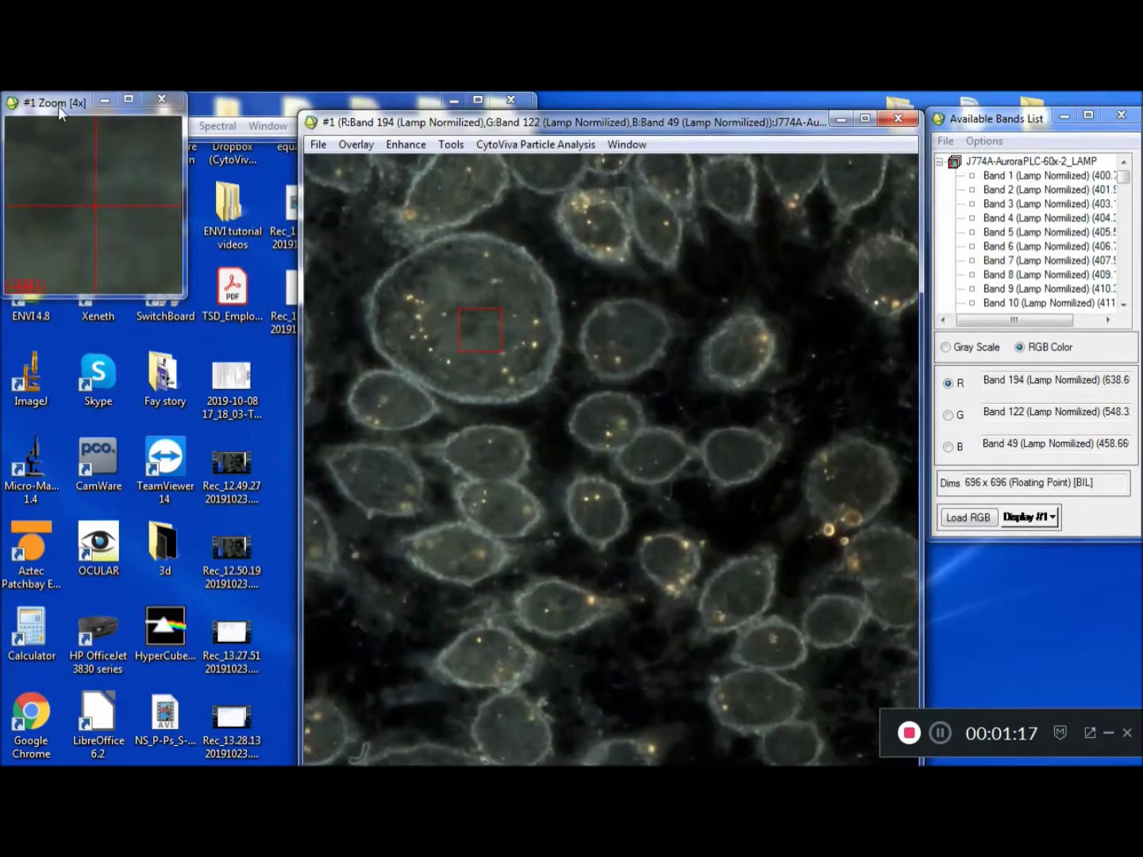
drag(58, 106, 144, 162)
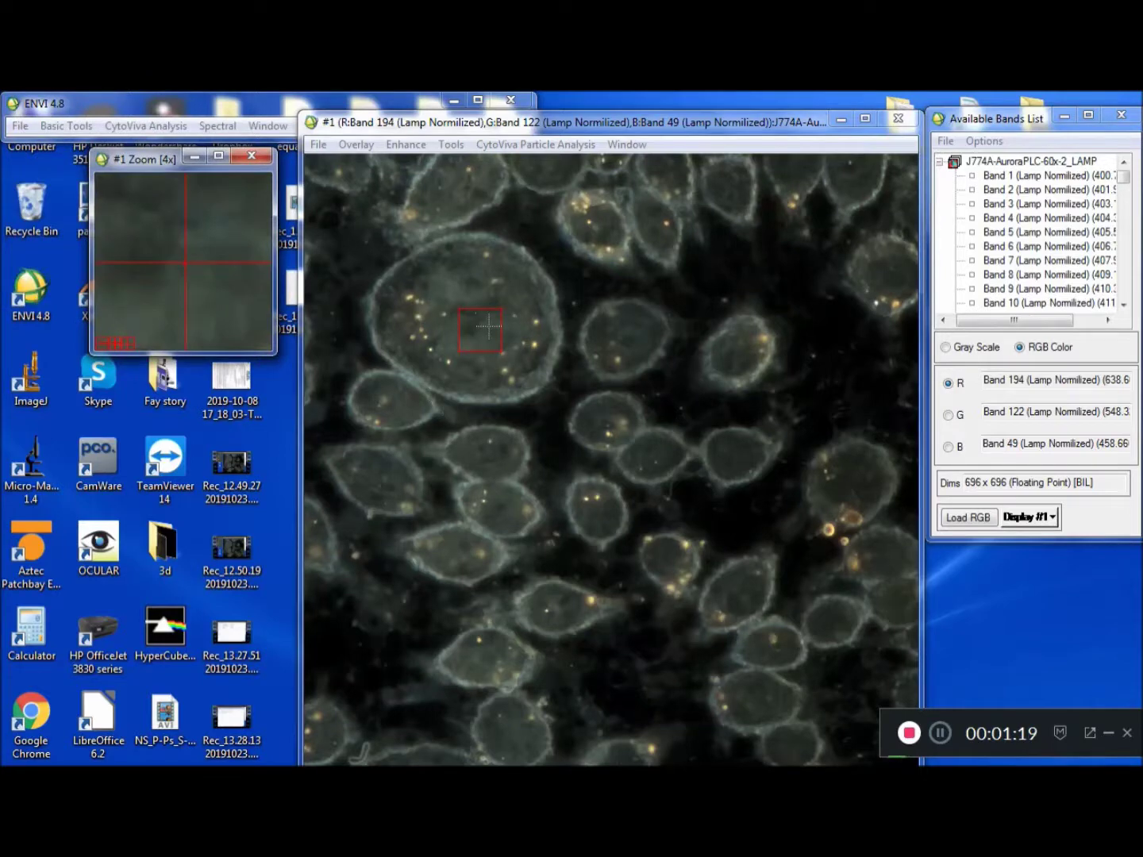
drag(486, 327, 435, 300)
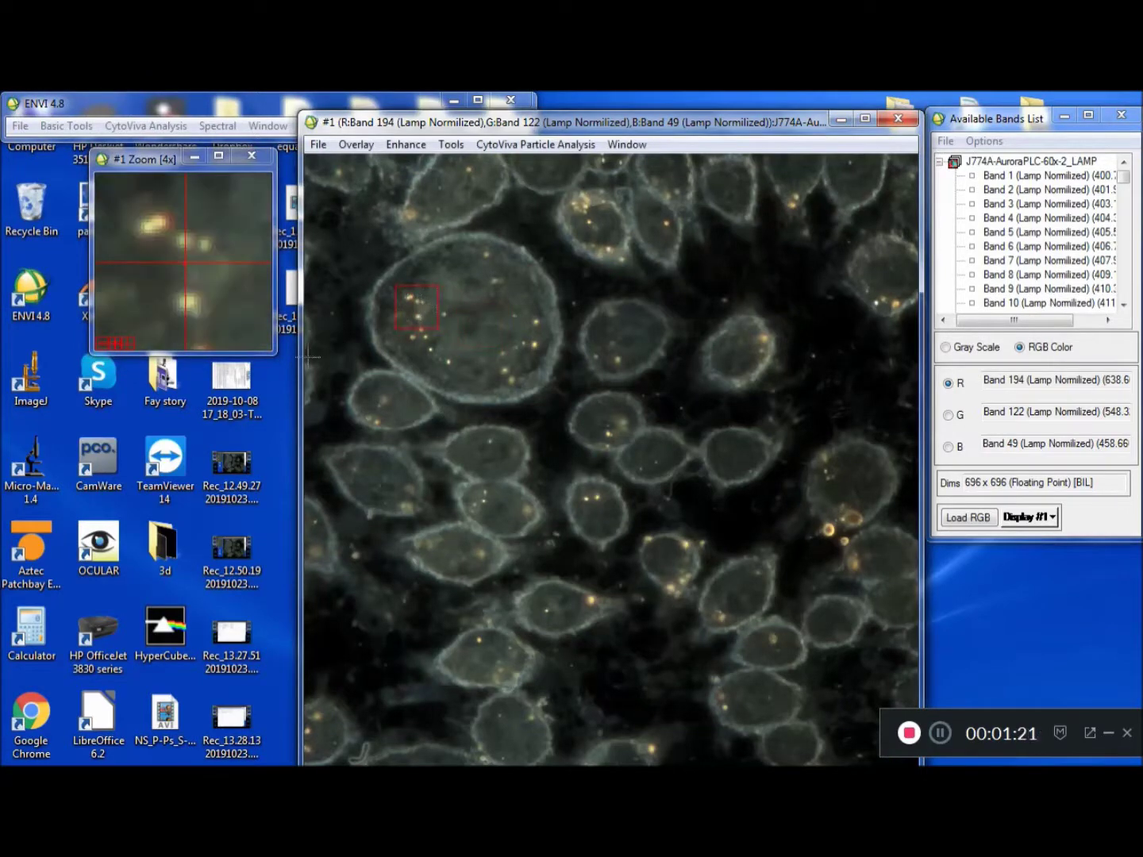
drag(273, 357, 396, 457)
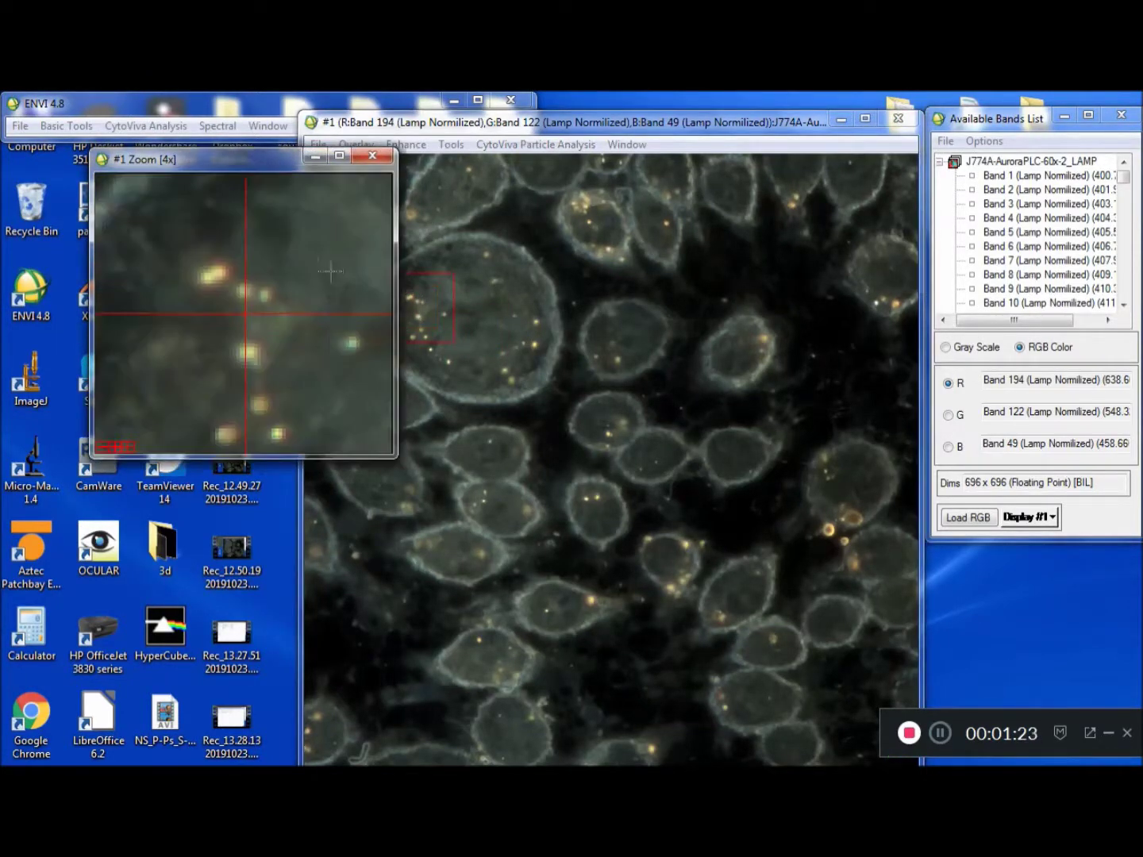
drag(255, 158, 162, 165)
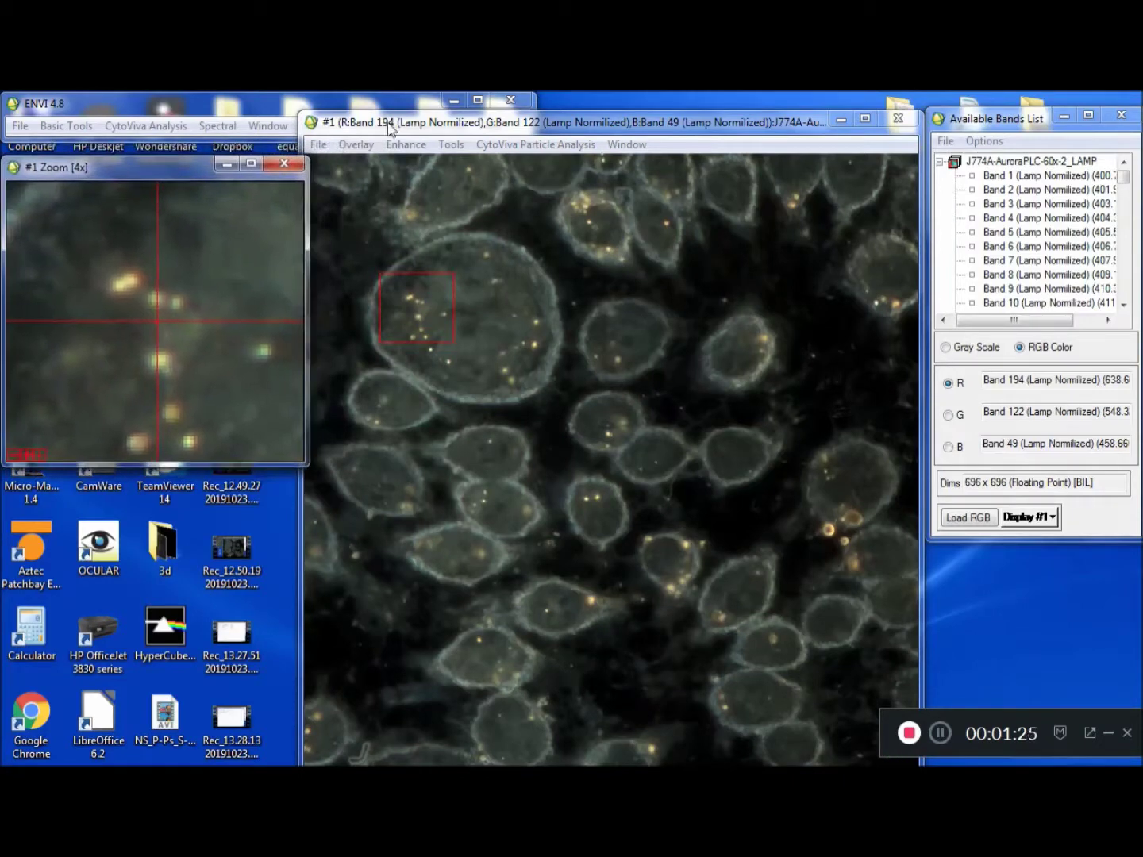
drag(404, 127, 424, 132)
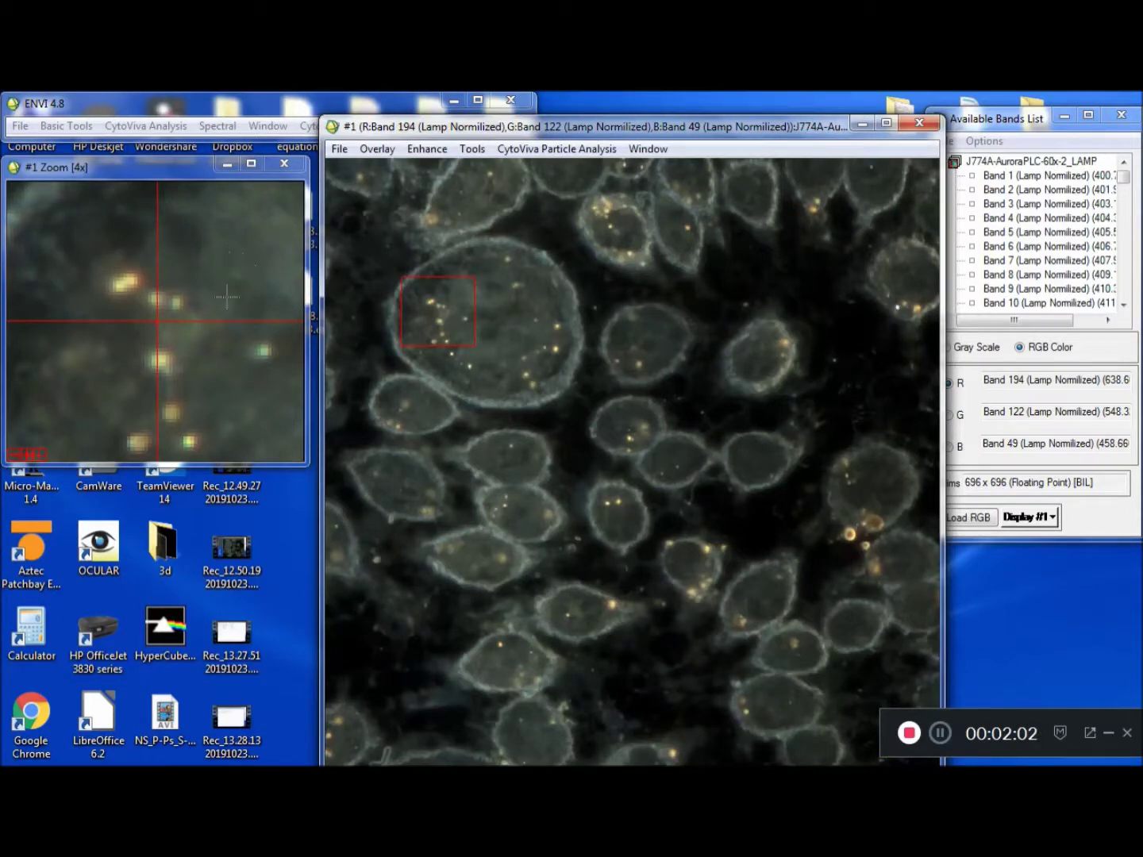
right_click(192, 279)
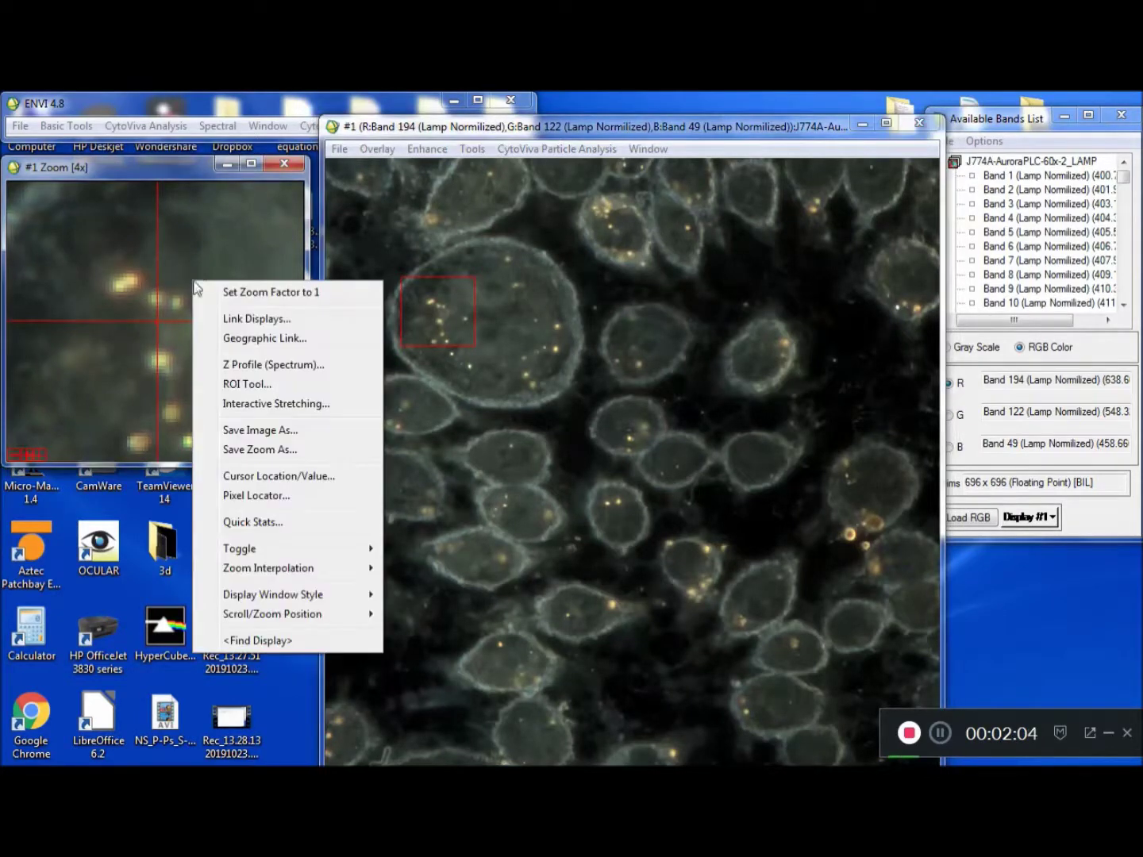
- Clear Region #1 in the ROI Tool and redraw it as a polygon around a bright particle
click(244, 385)
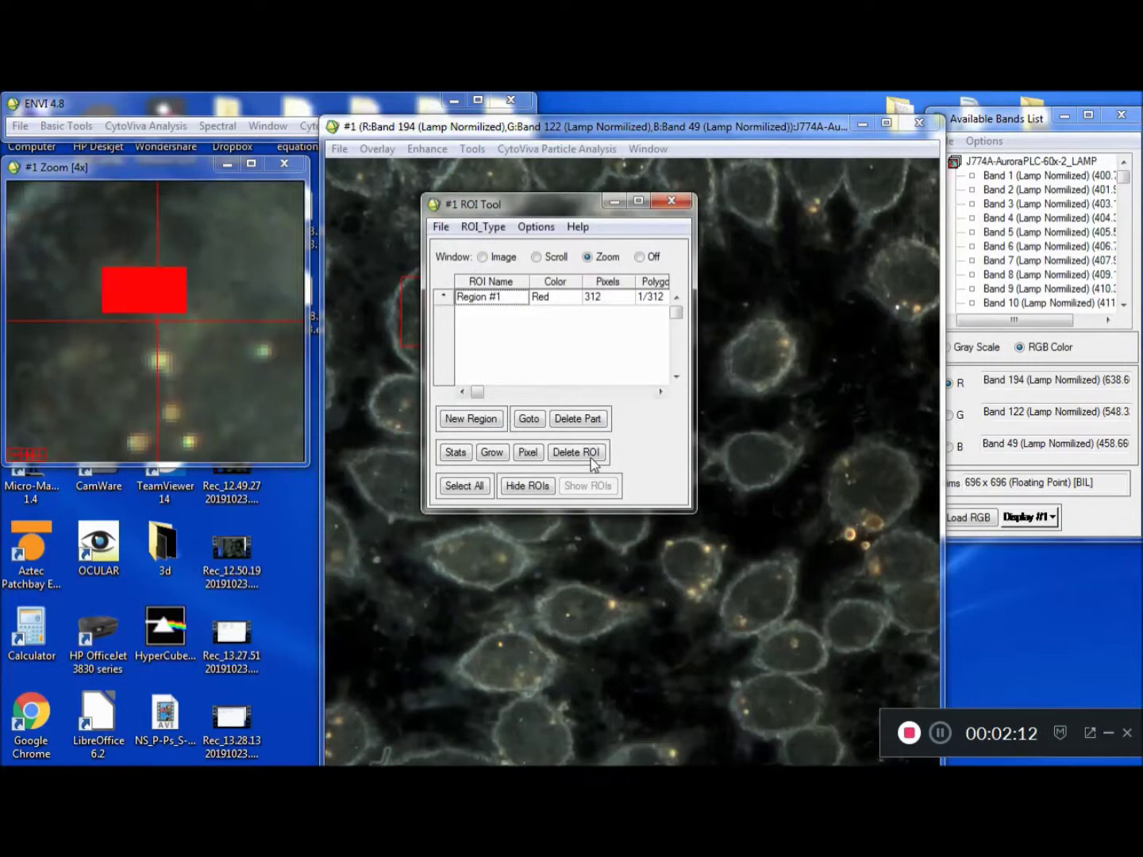
click(595, 452)
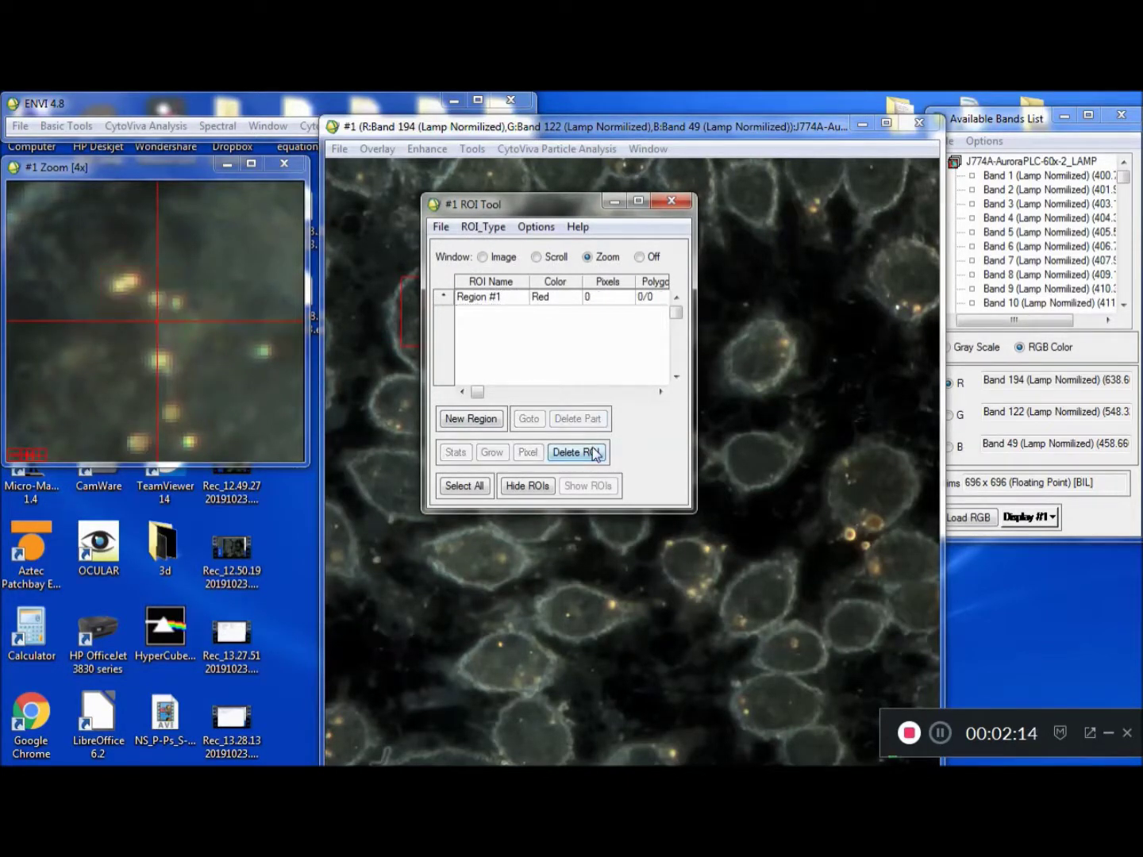
drag(476, 211, 409, 225)
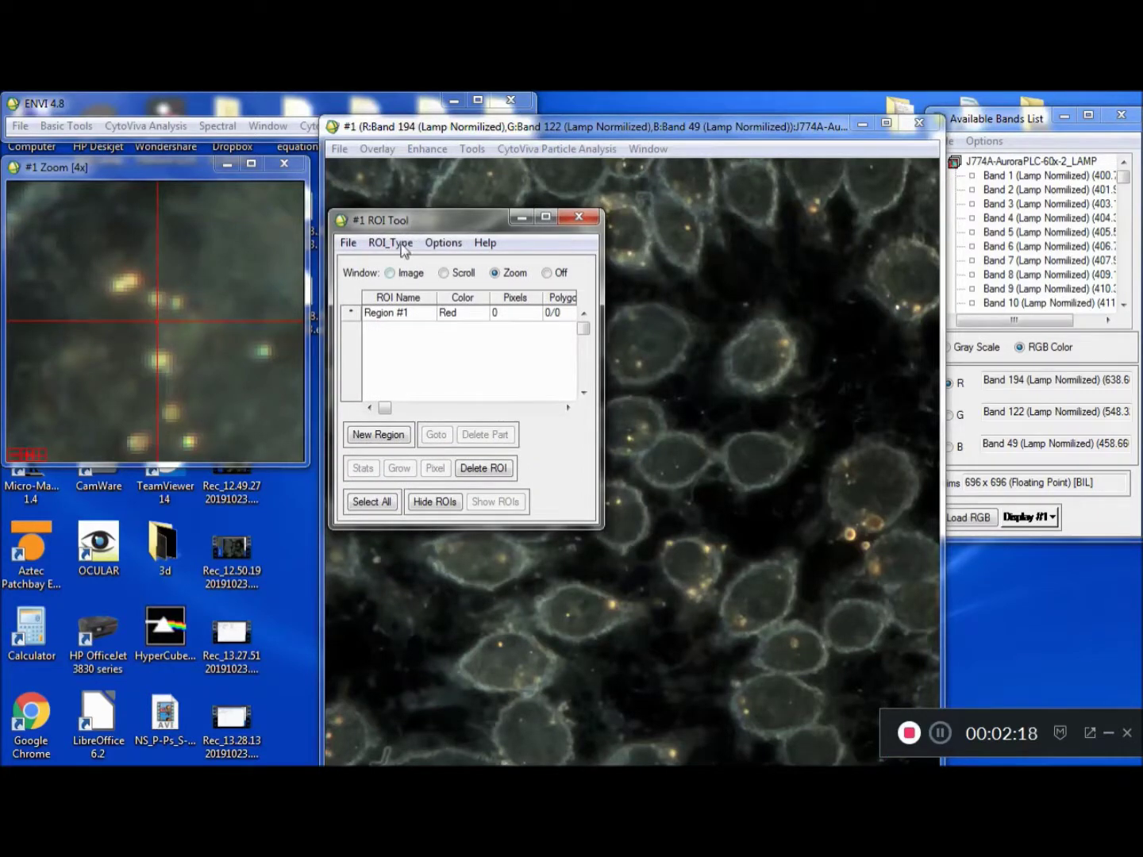
click(397, 243)
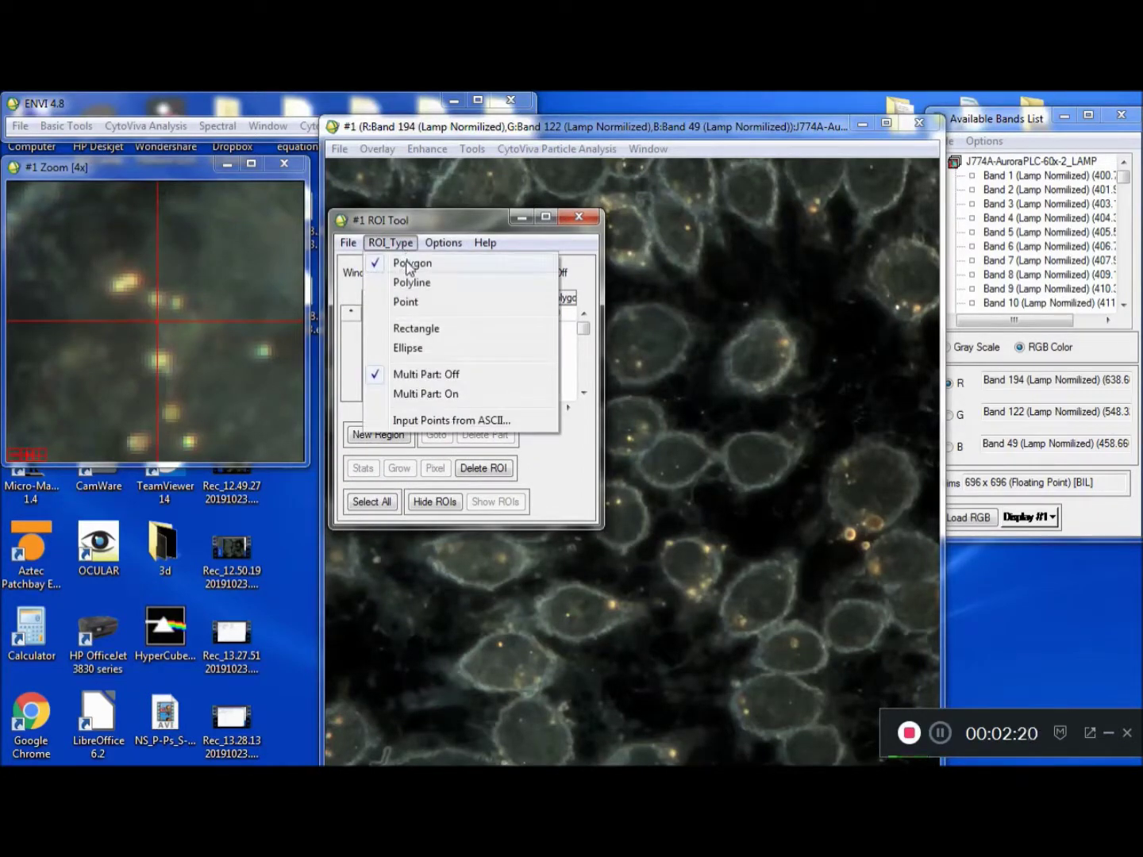
click(407, 265)
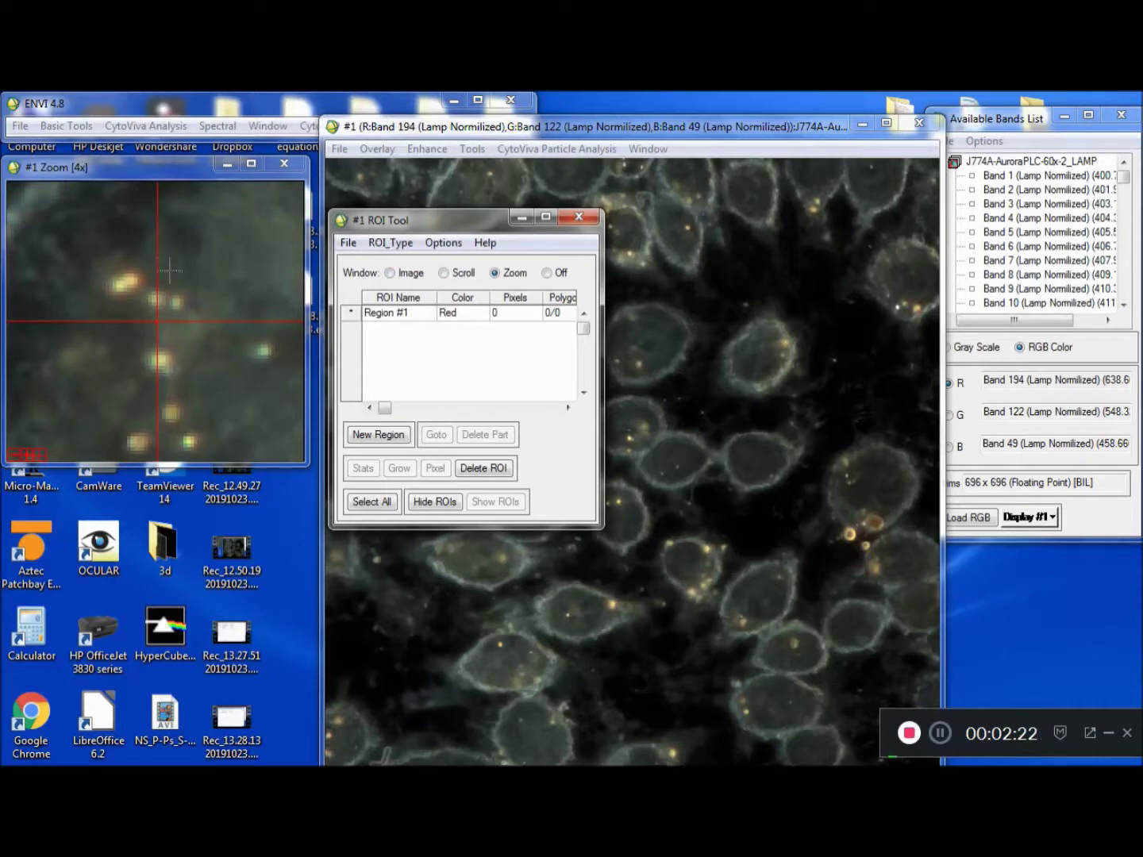
mouse_move(123, 265)
mouse_down()
mouse_move(101, 271)
mouse_move(100, 287)
mouse_move(121, 305)
mouse_move(182, 316)
mouse_move(171, 279)
mouse_move(131, 262)
mouse_up()
right_click(118, 262)
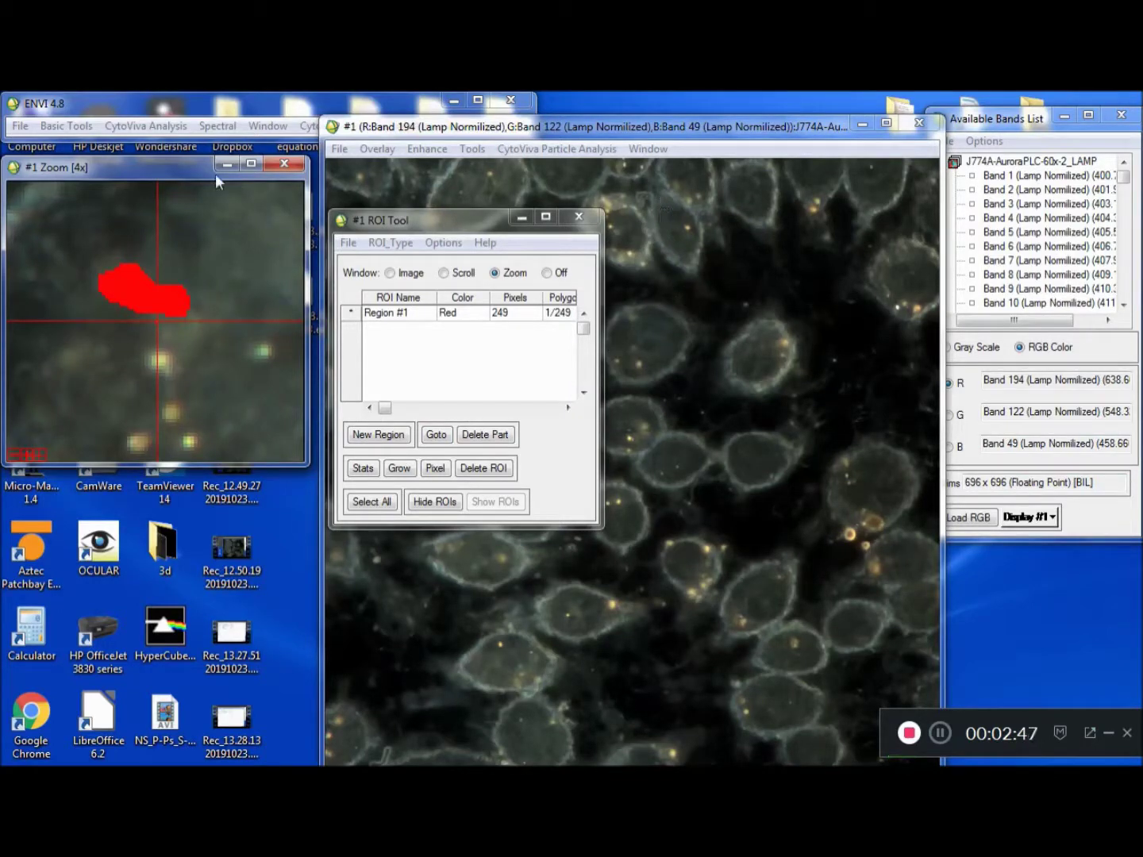
- Start Convert ROI to Spectral Library with J774A-AuroraPLC-60x-2_LAMP as the source image
click(148, 127)
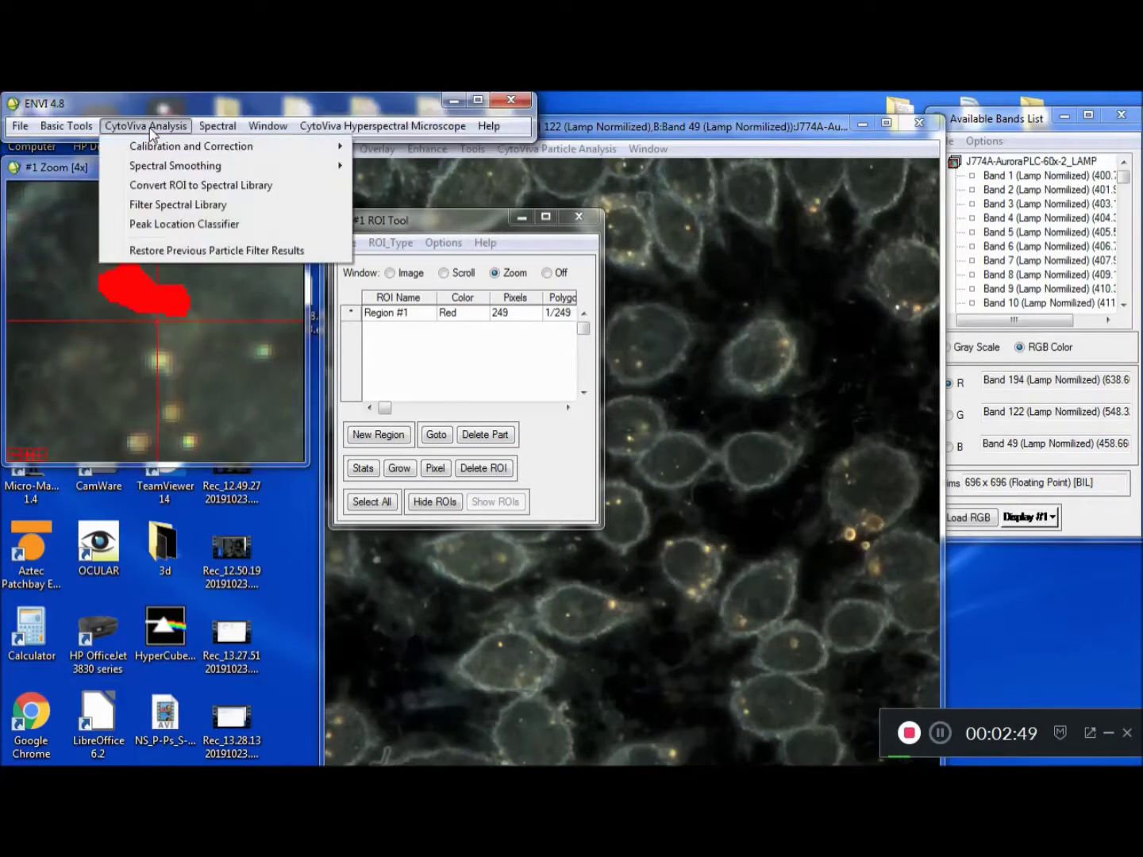
click(173, 188)
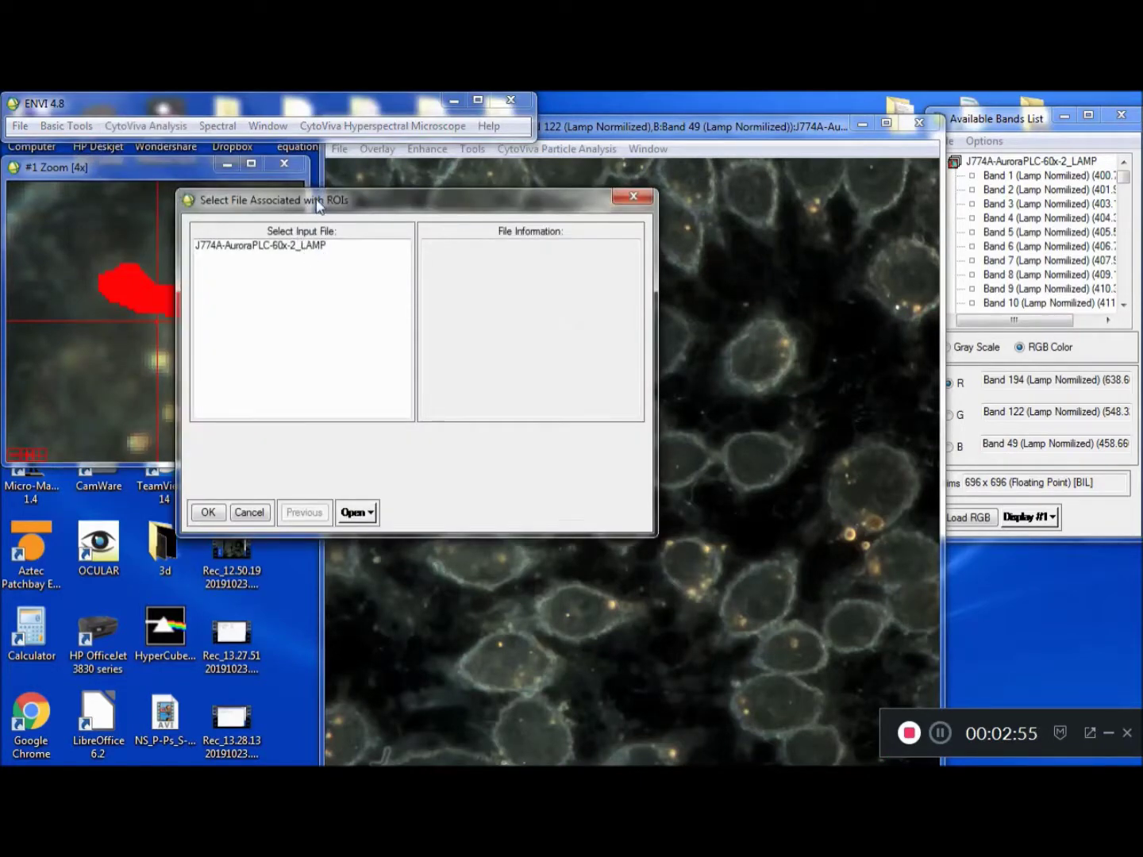
drag(318, 205, 643, 195)
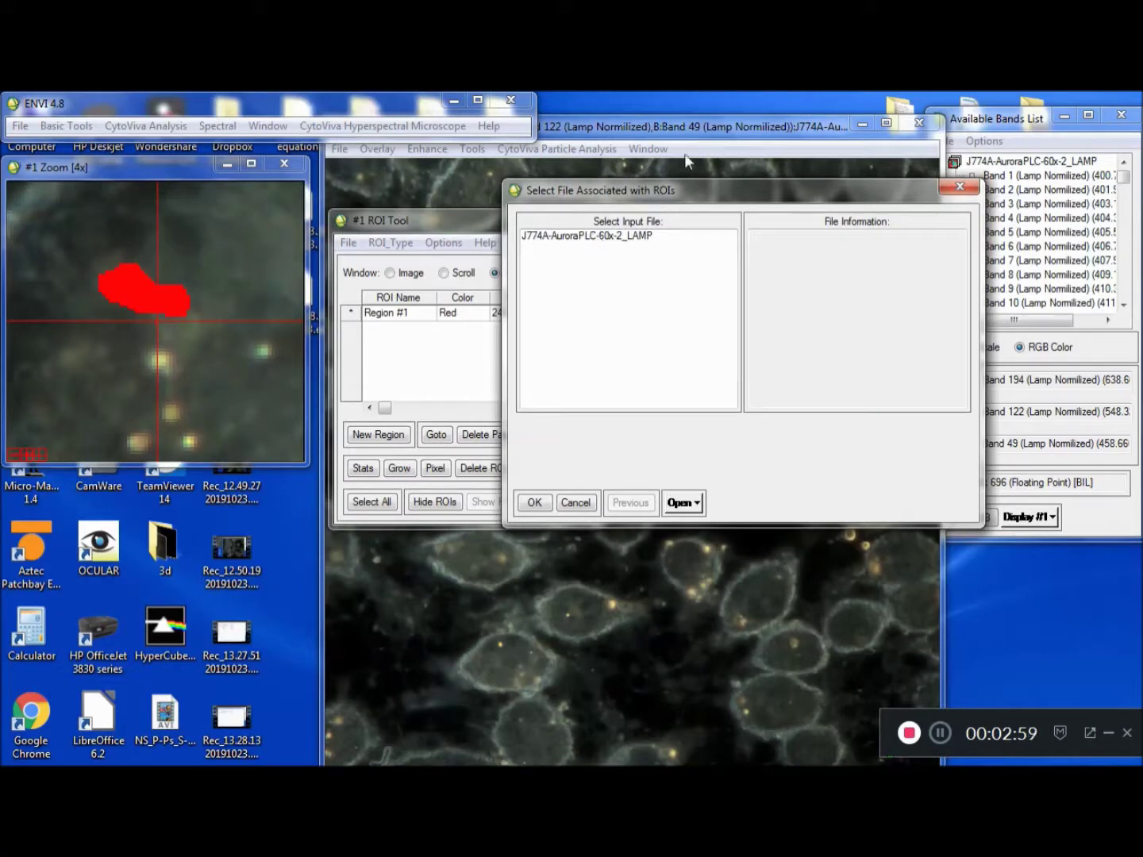
click(574, 243)
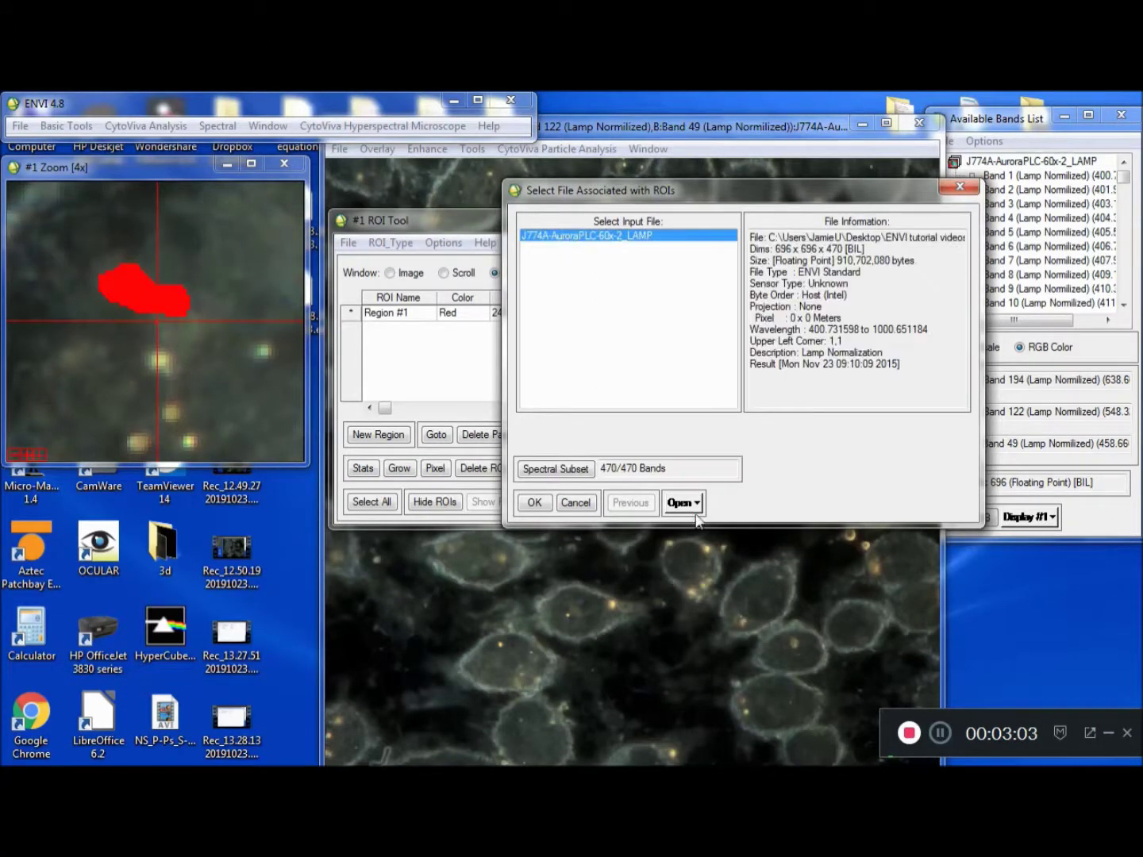
click(535, 503)
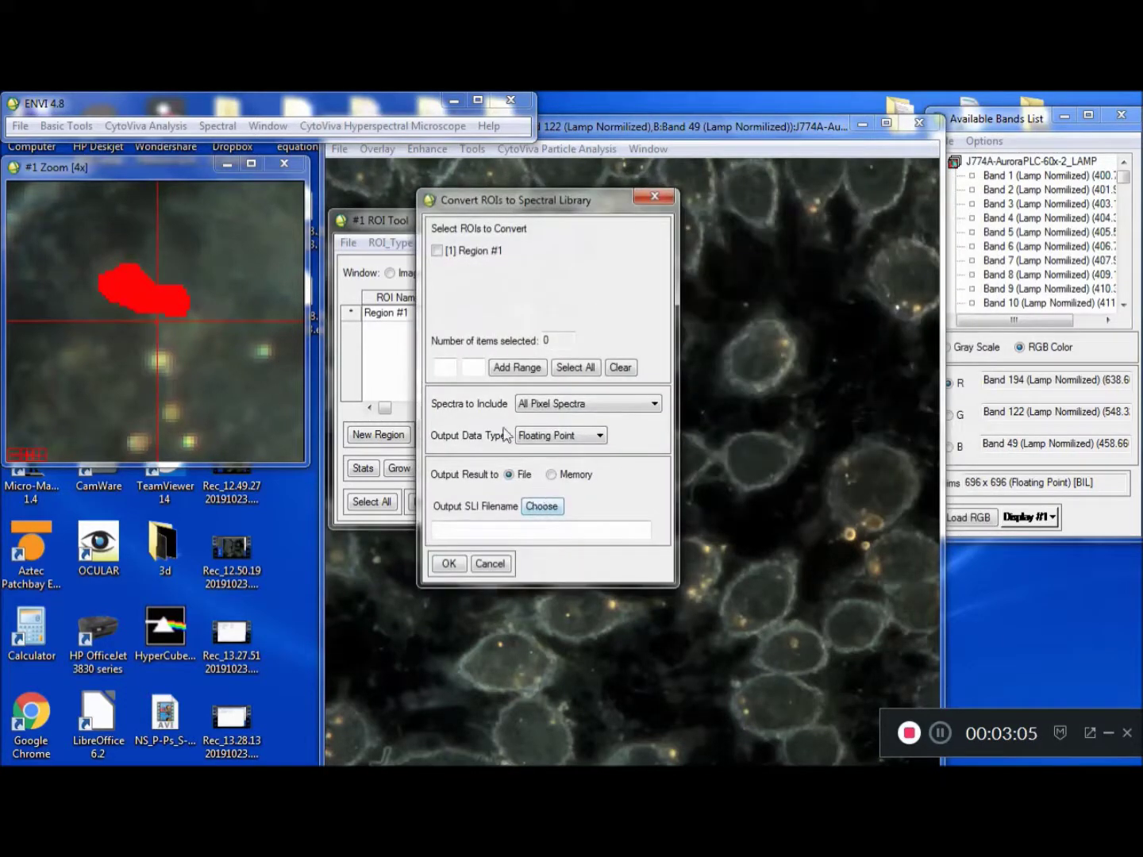
- Save Region #1's spectra as the spectral library file ROI-SLF
drag(499, 205, 711, 206)
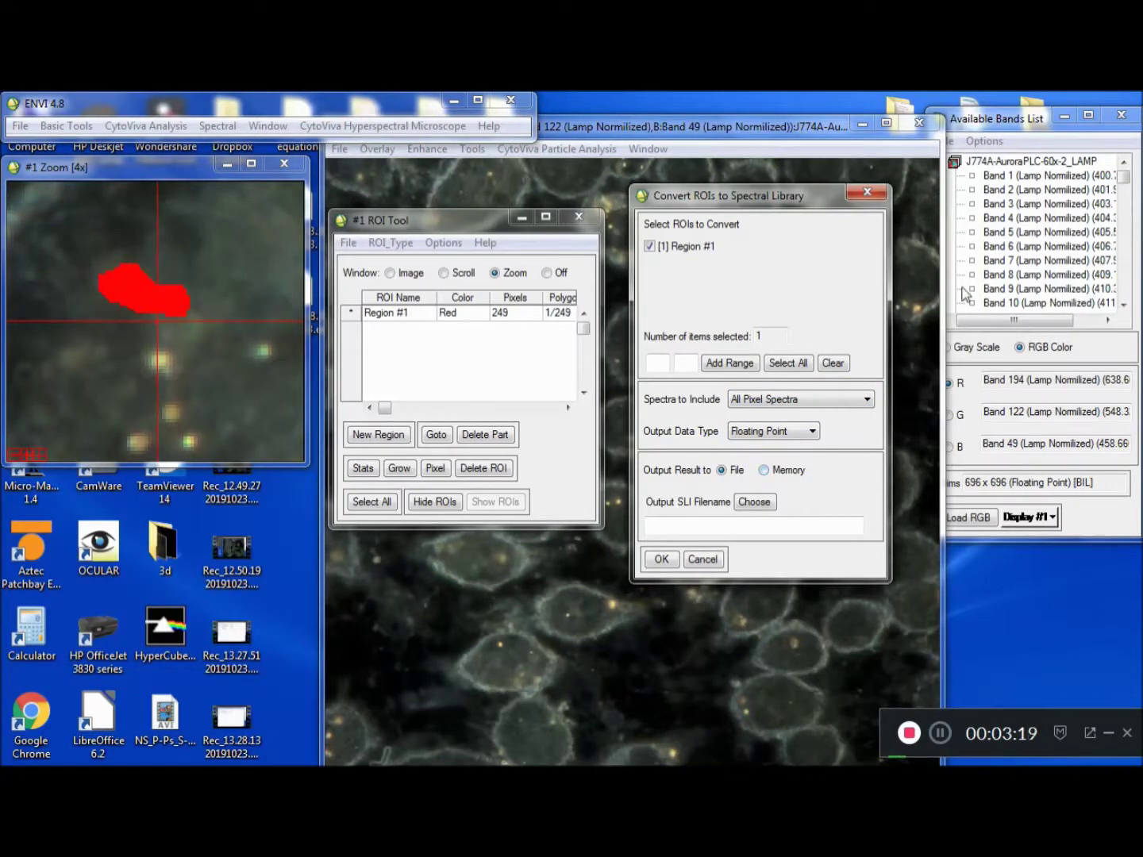
click(753, 502)
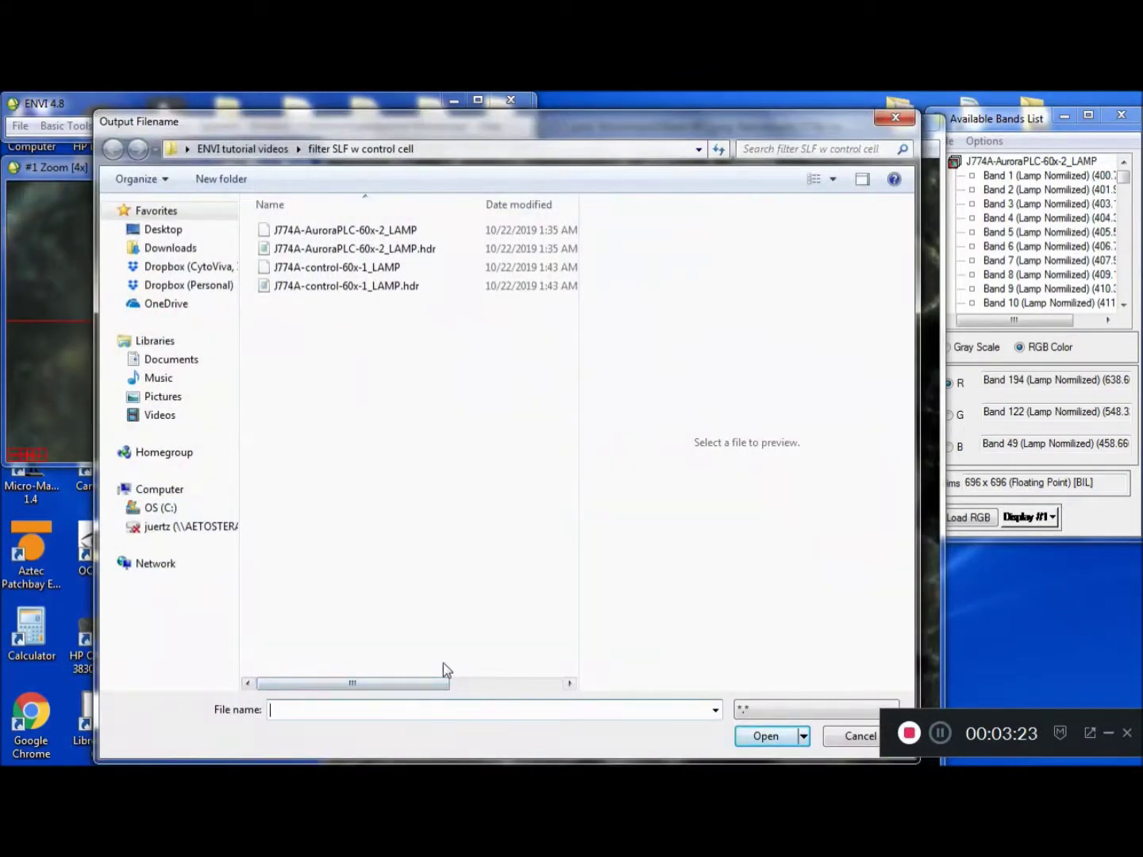
text(ROI-SLF)
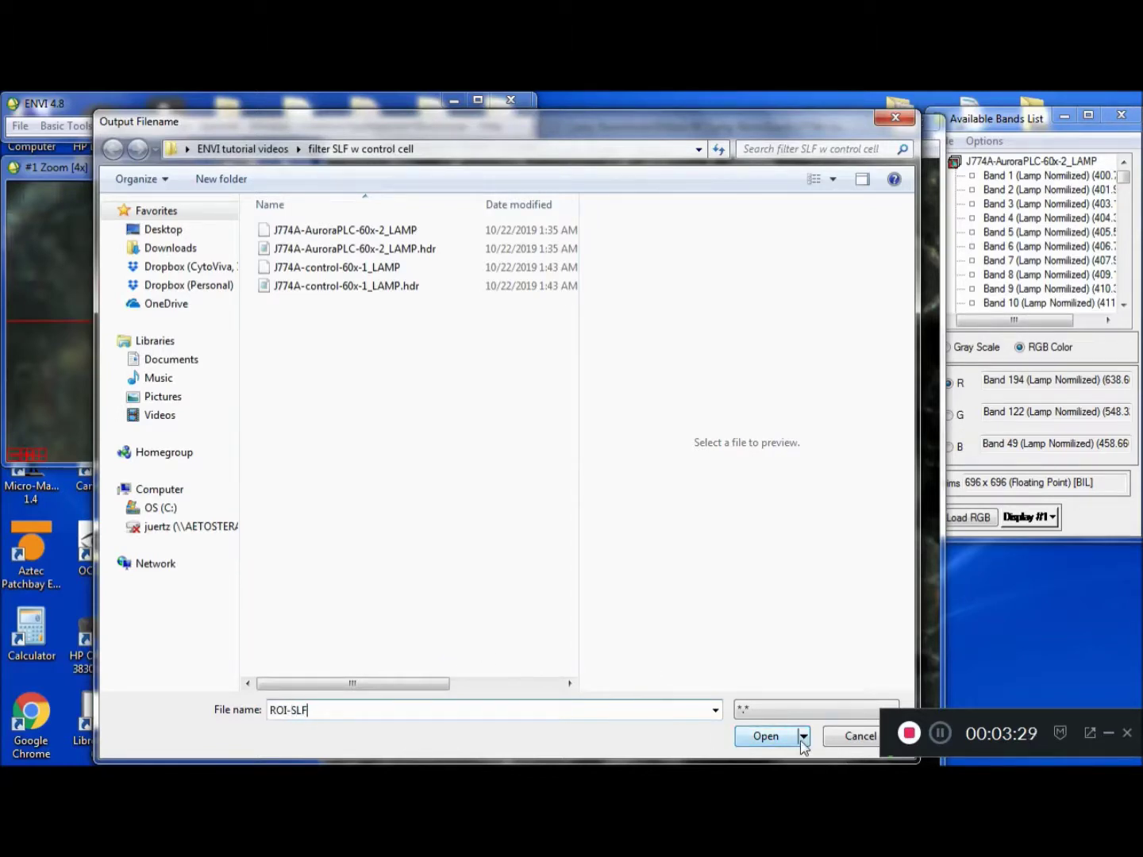
click(765, 737)
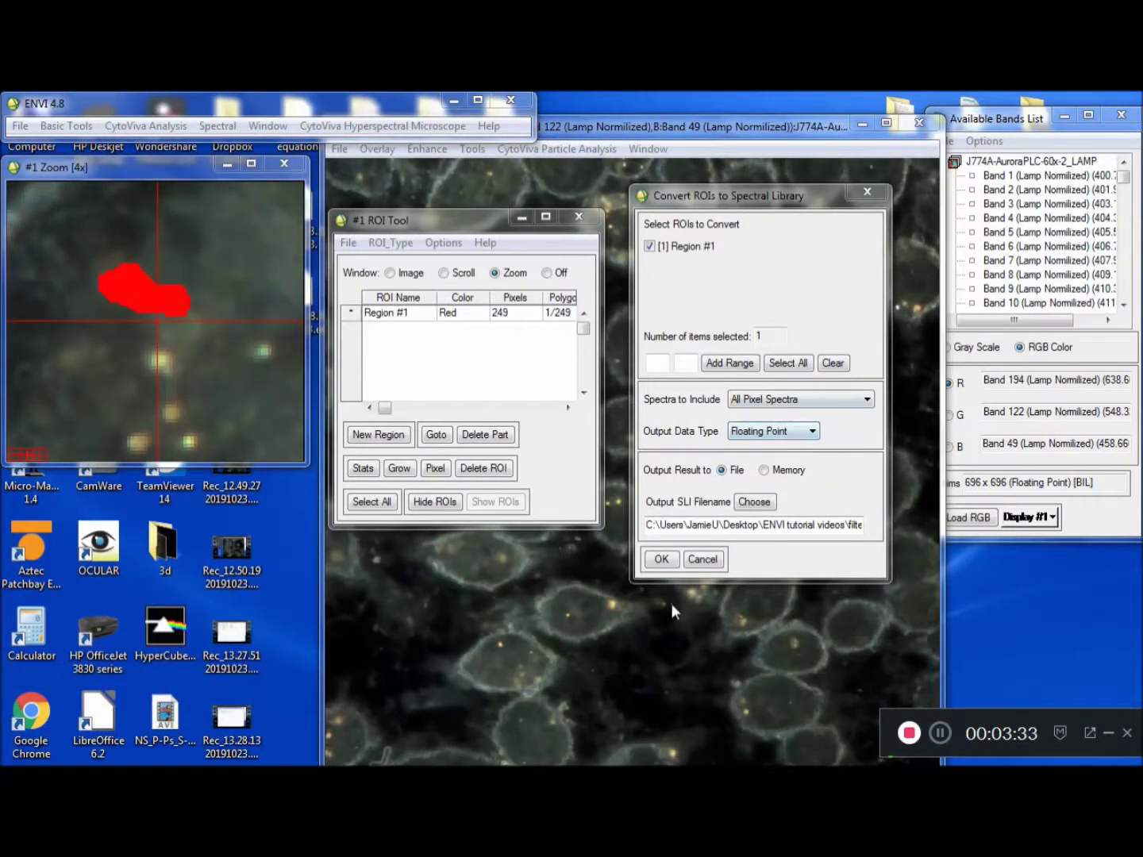
click(661, 559)
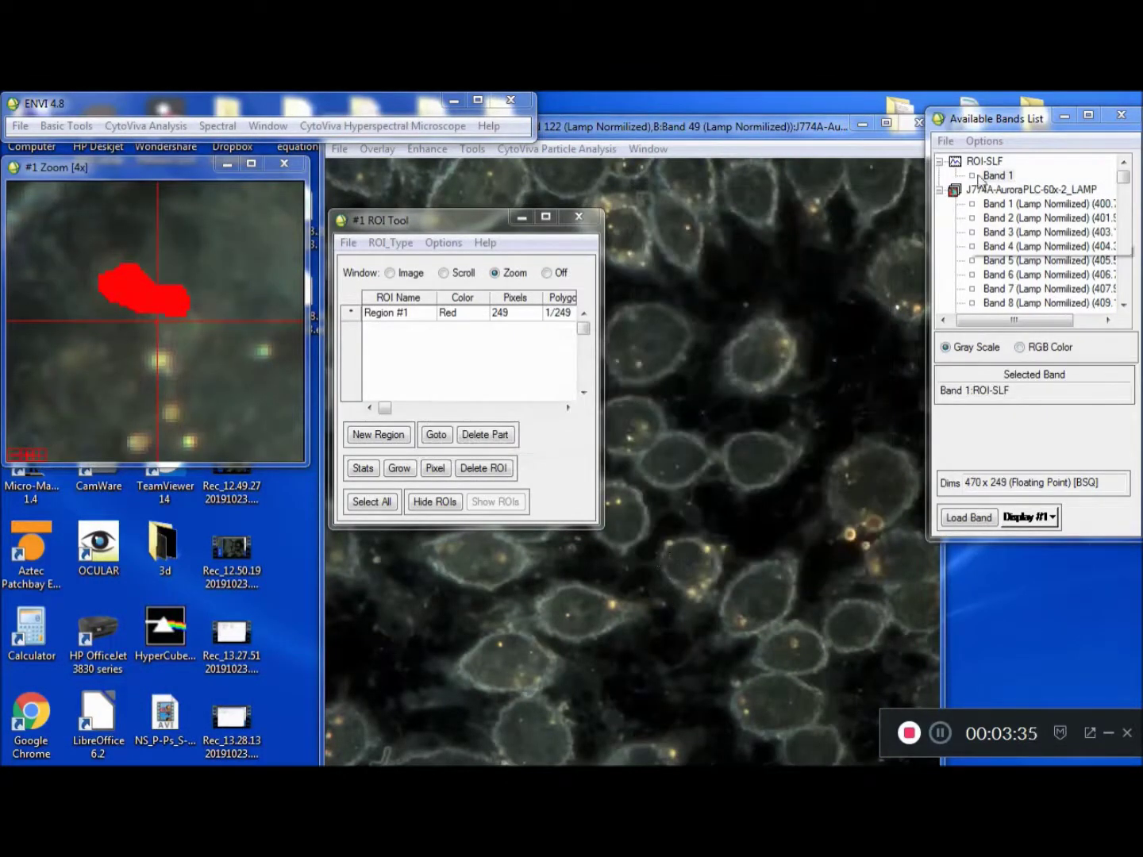
drag(988, 321, 984, 321)
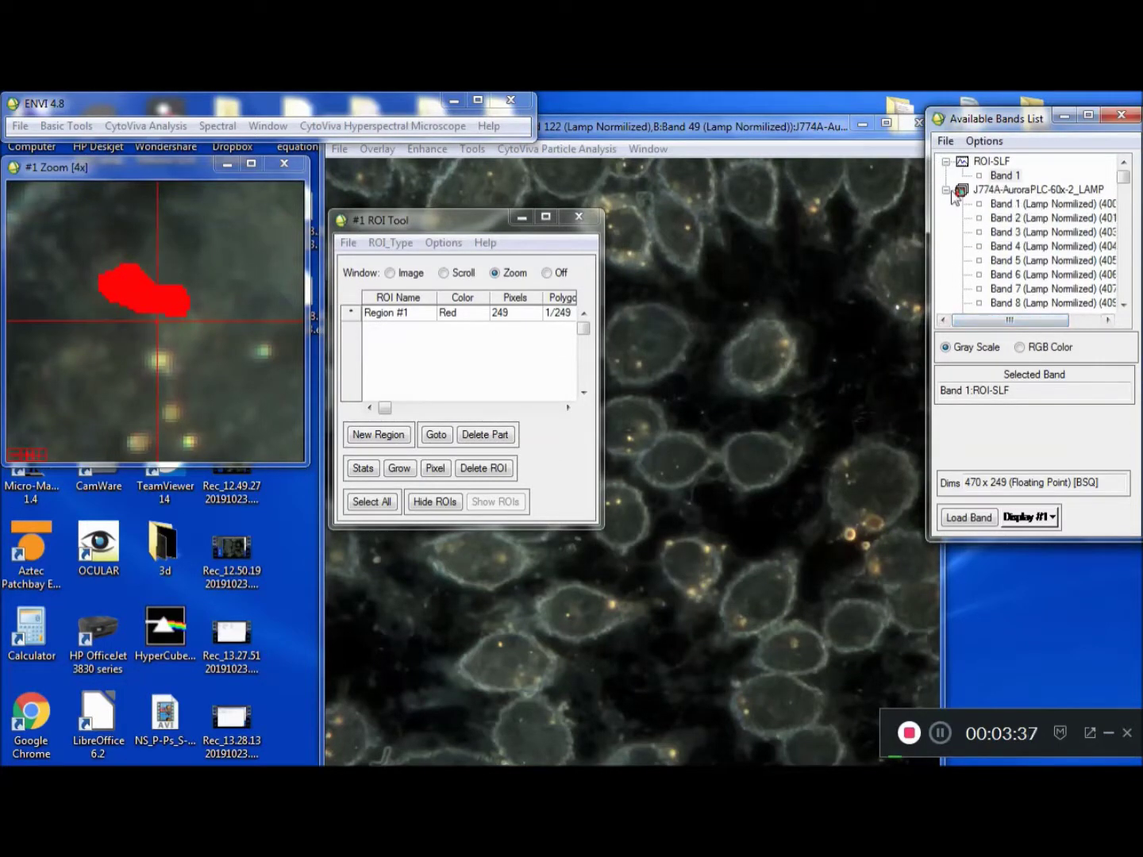
- Close the ROI Tool and open the J774A-control-60x-1_LAMP image
click(578, 217)
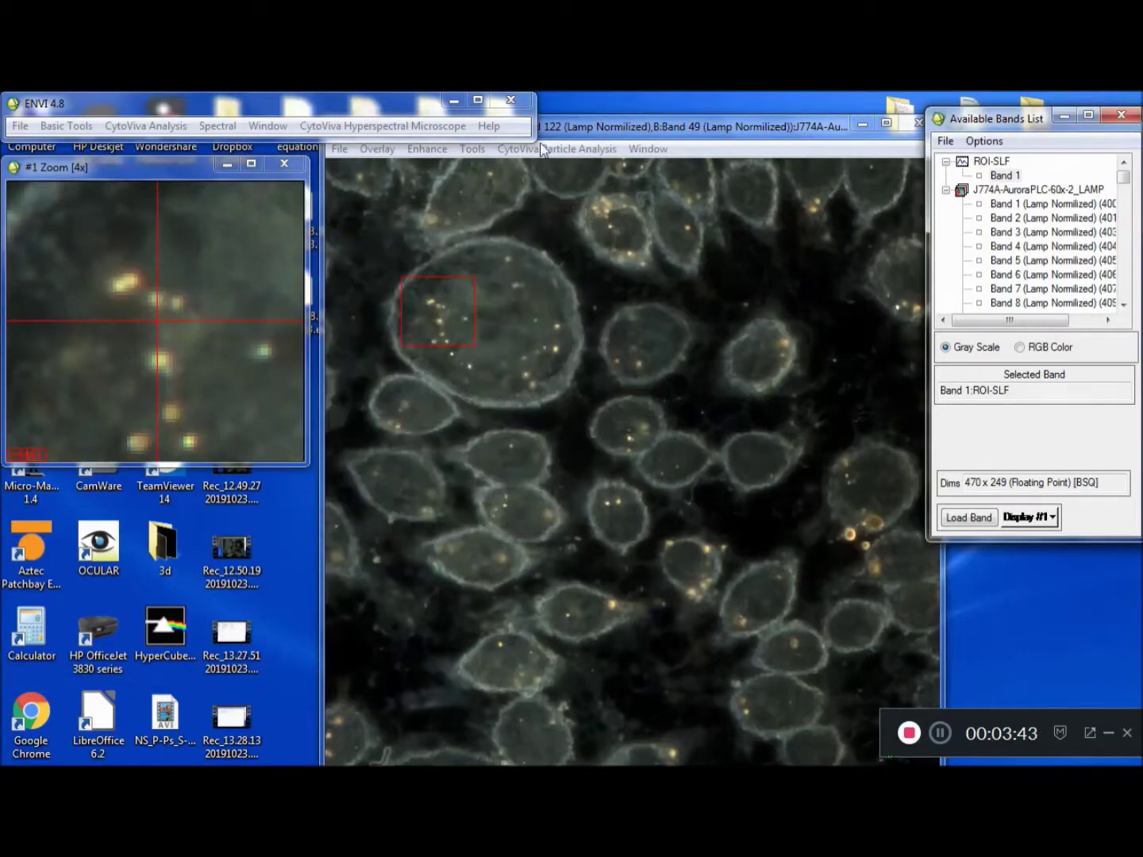
drag(601, 133, 592, 165)
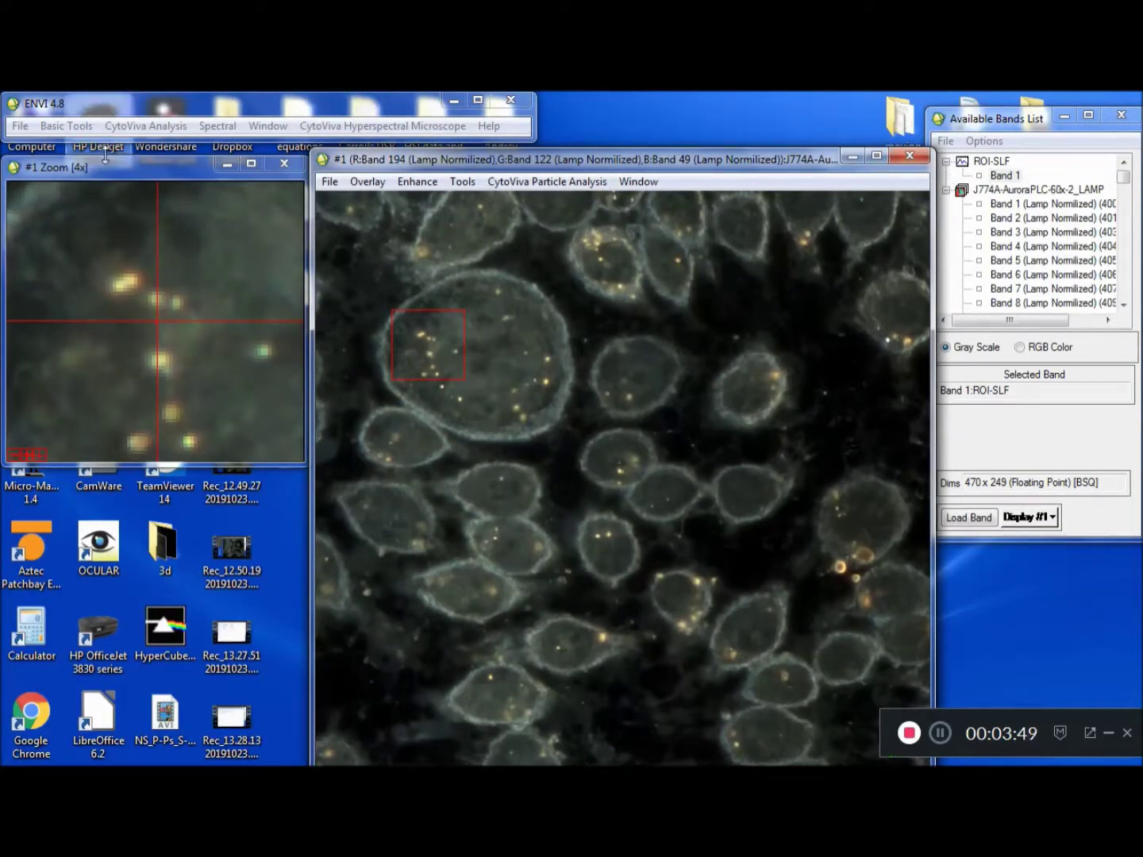
click(27, 130)
click(35, 145)
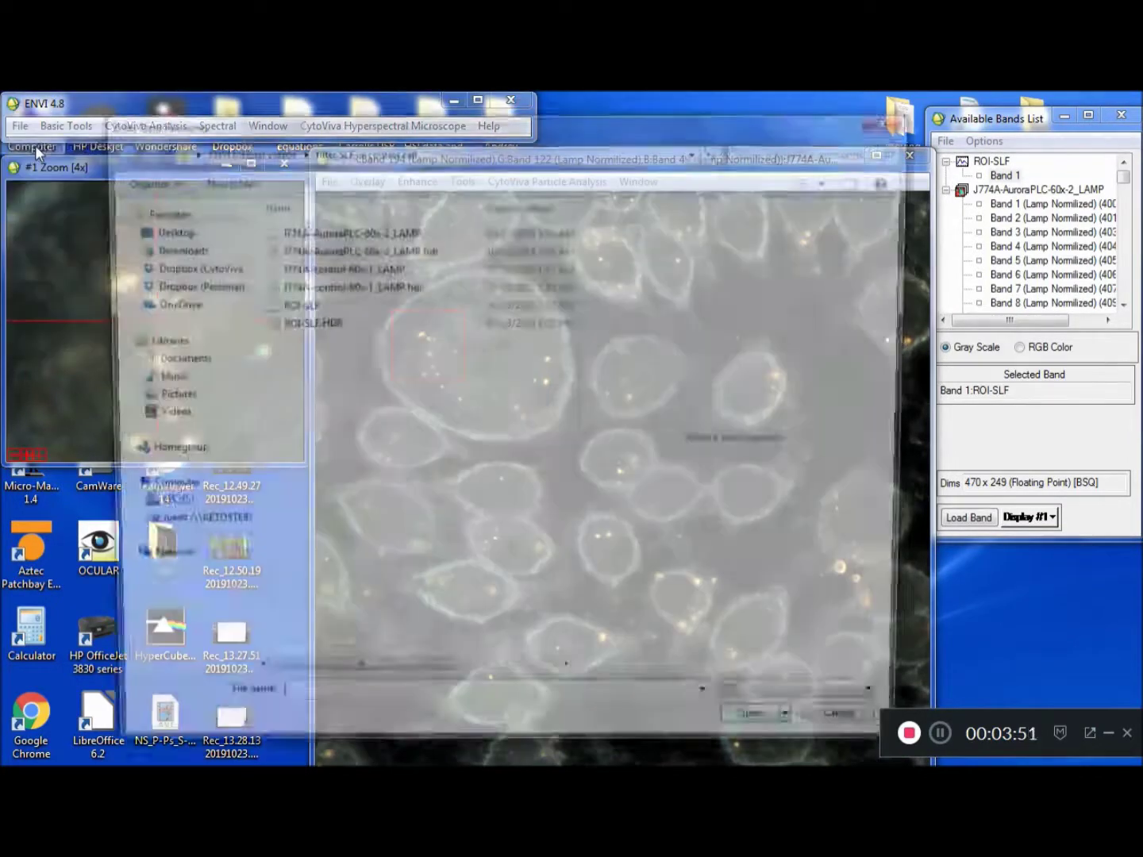
click(321, 268)
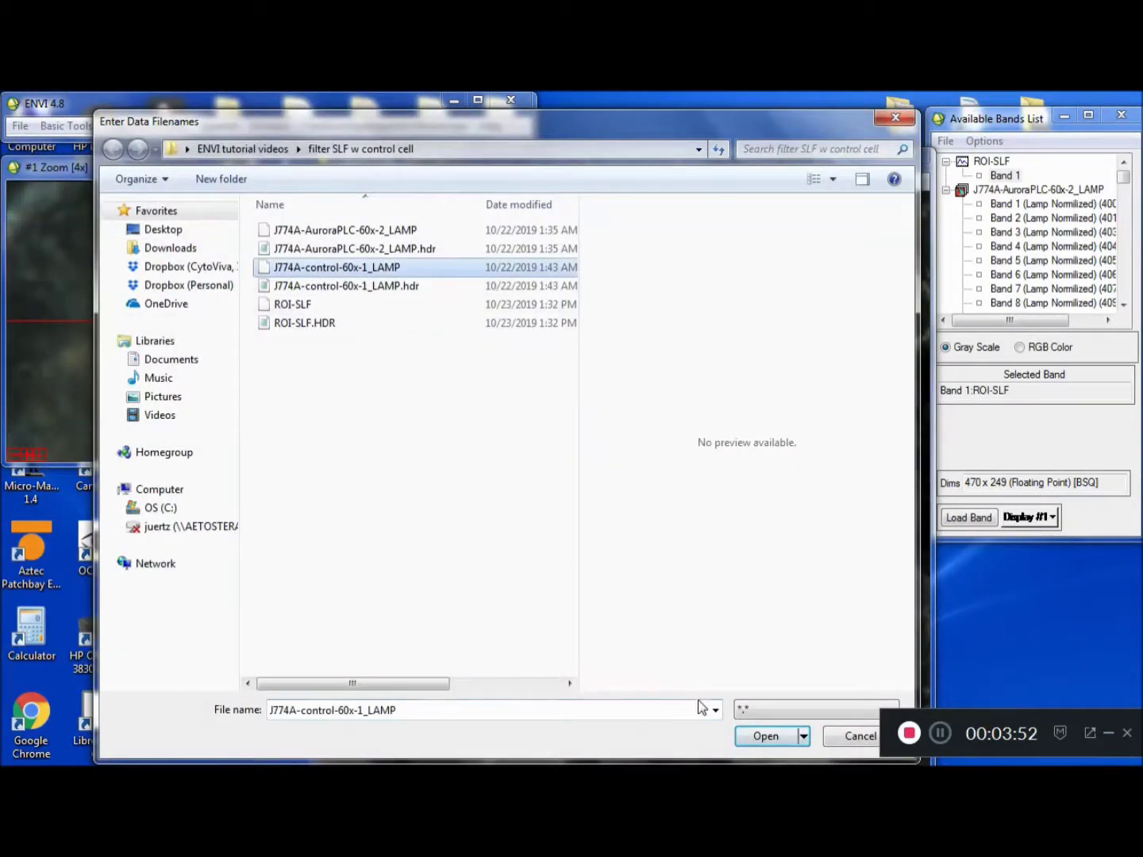
click(765, 737)
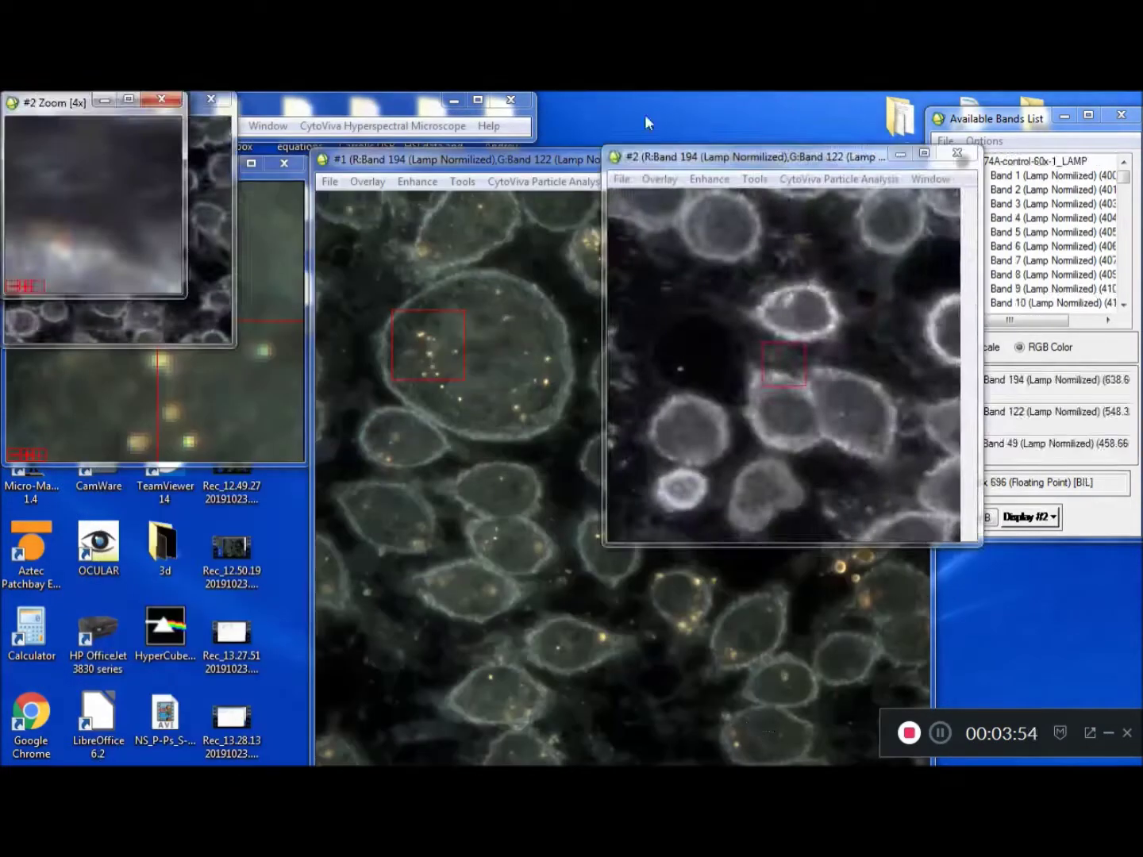
- Enlarge and position Display #2 beside the AuroraPLC display, and collapse its band list entry
drag(696, 159, 232, 135)
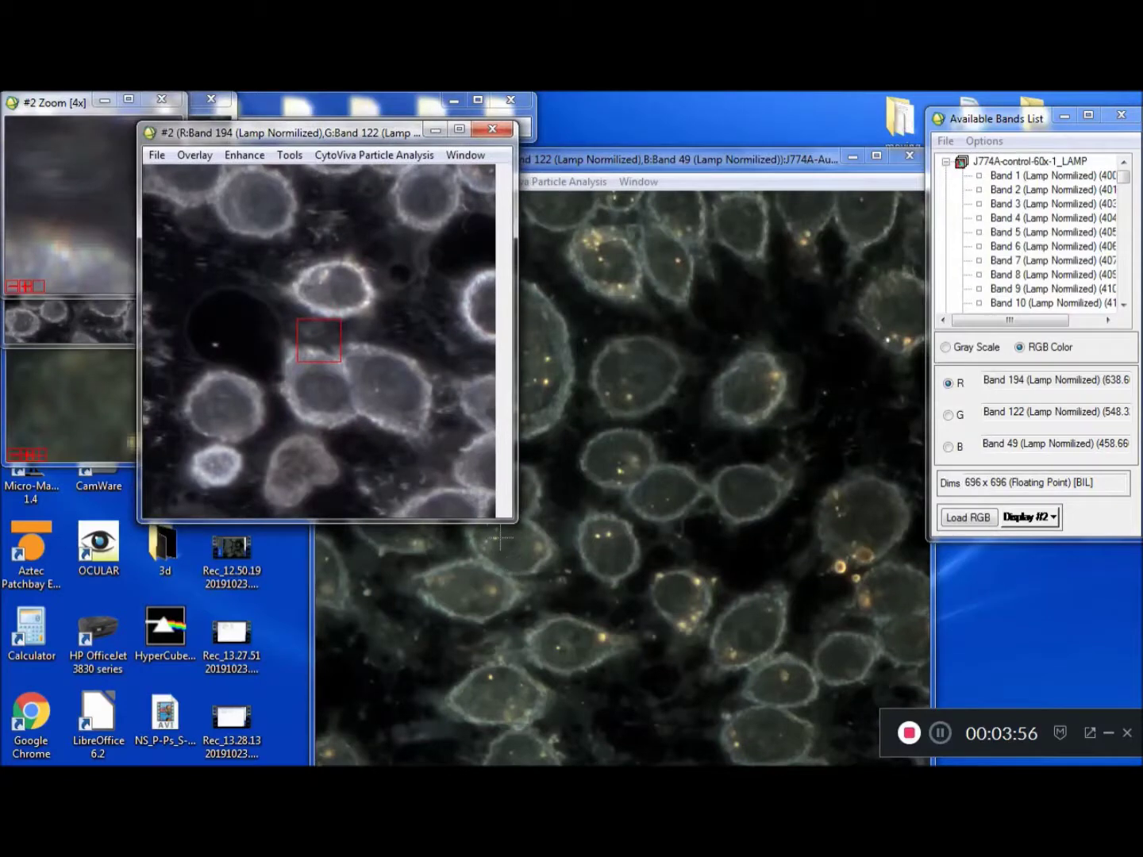
drag(515, 522, 965, 765)
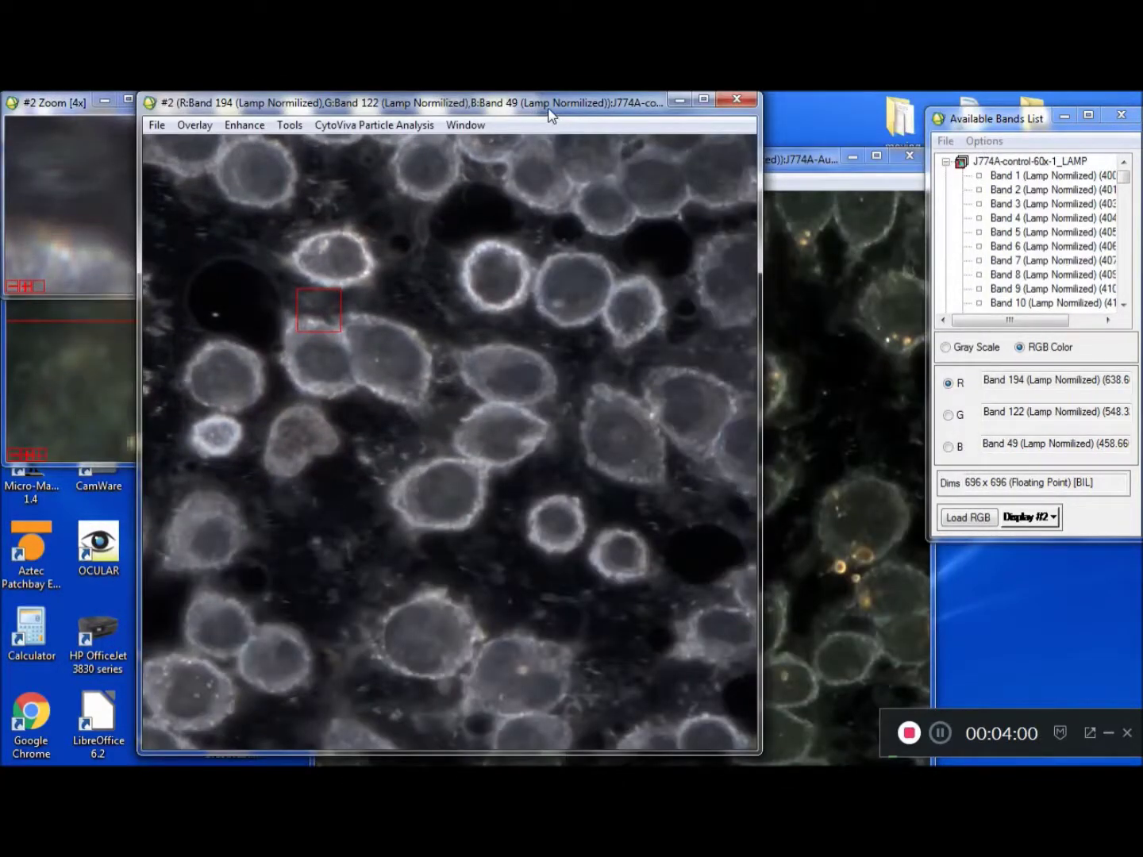
mouse_move(548, 111)
mouse_down()
mouse_move(544, 124)
mouse_move(692, 165)
mouse_move(537, 130)
mouse_up()
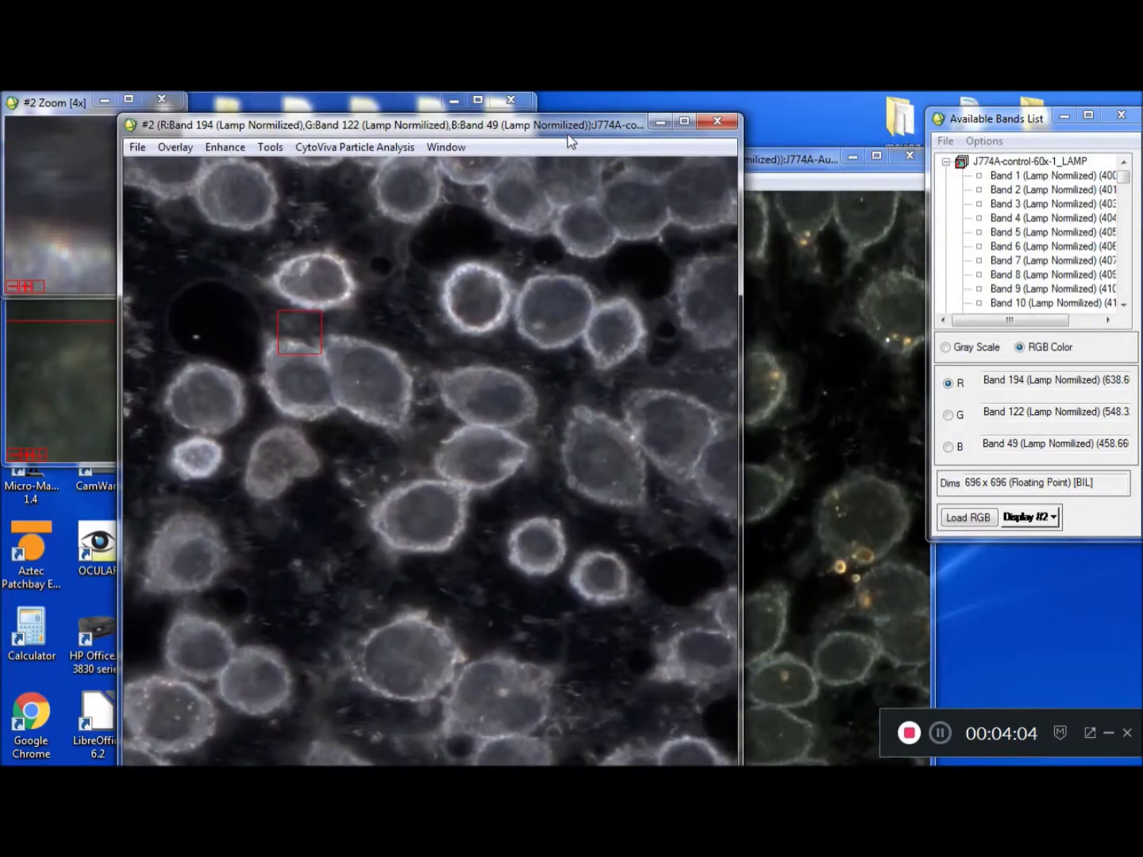
drag(570, 133, 1008, 157)
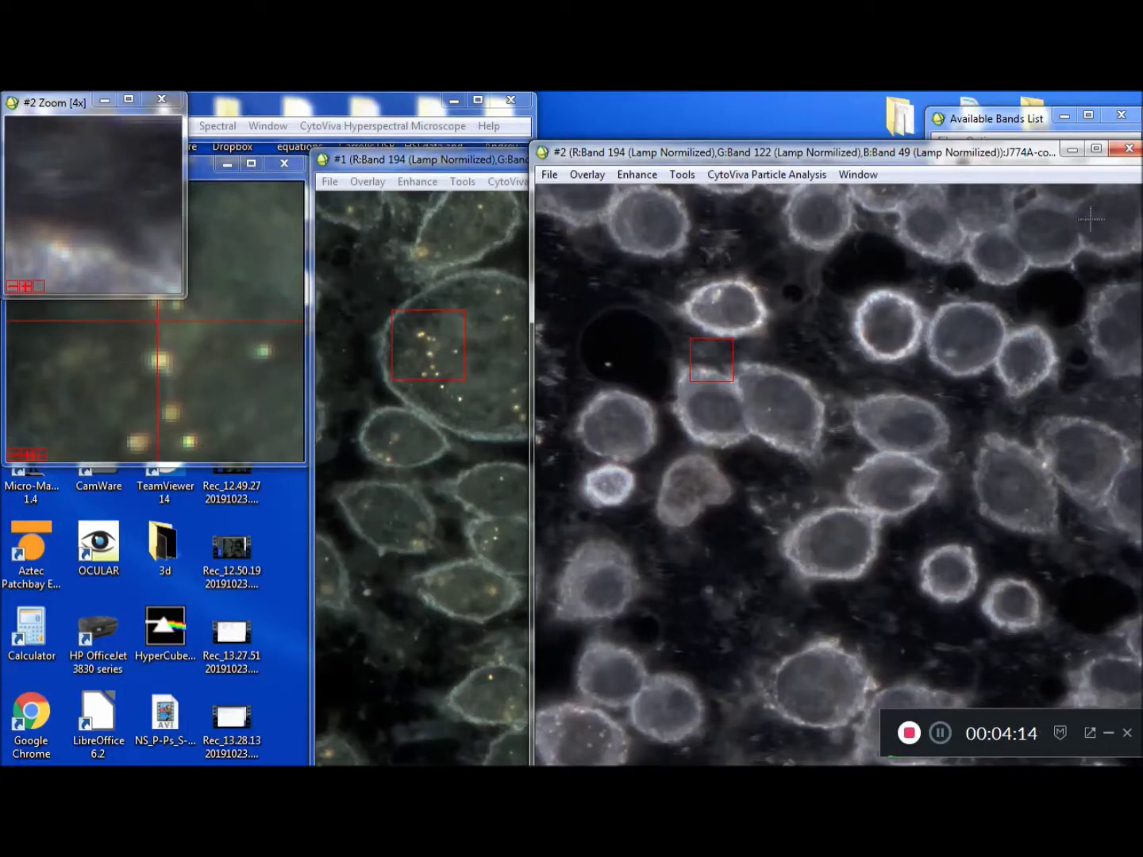
drag(1028, 155, 714, 182)
click(426, 101)
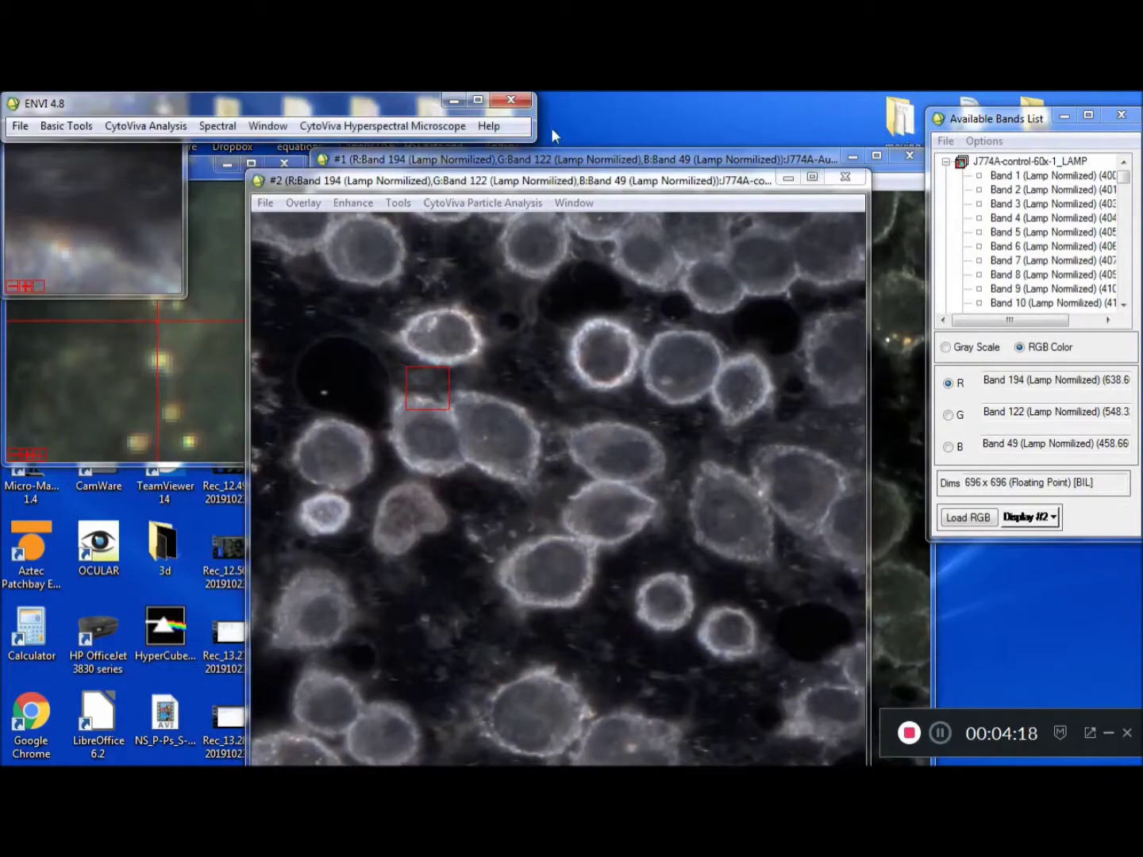
click(1123, 183)
double_click(982, 164)
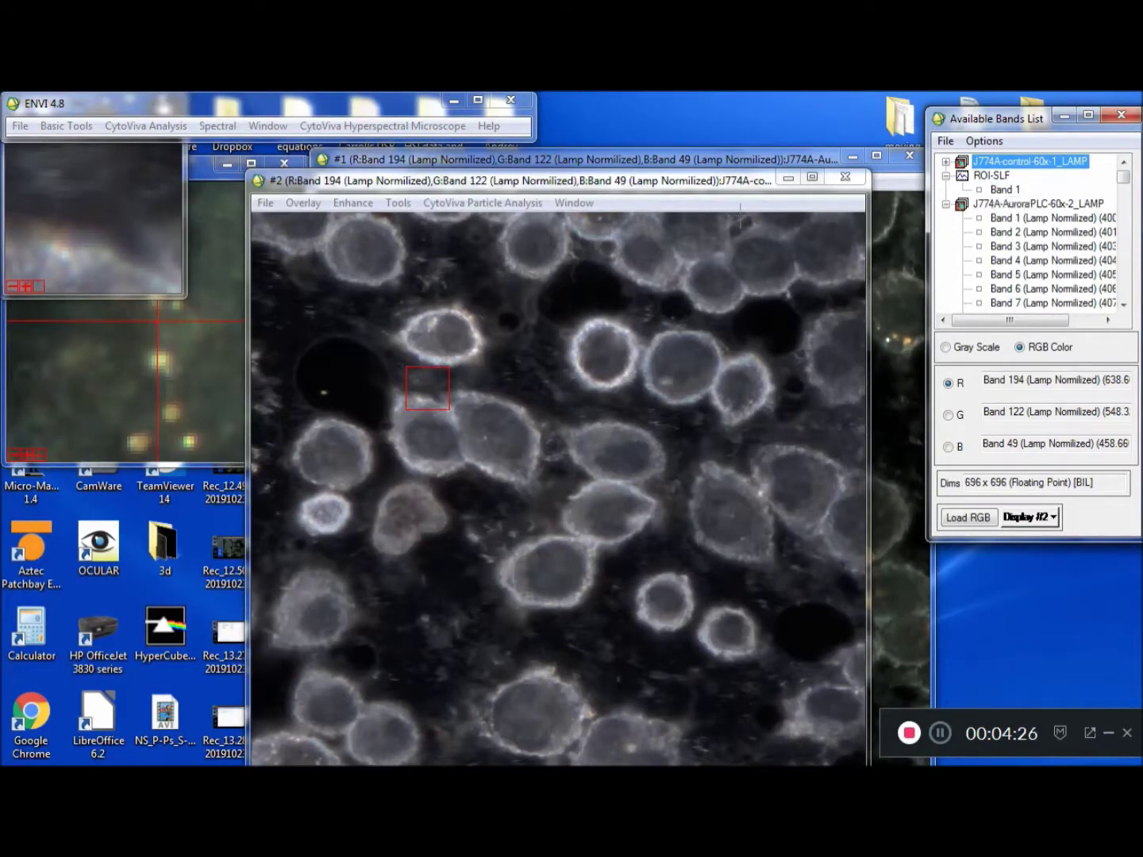
- Start Filter Spectral Library on ROI-SLF with an image as the external source
click(67, 126)
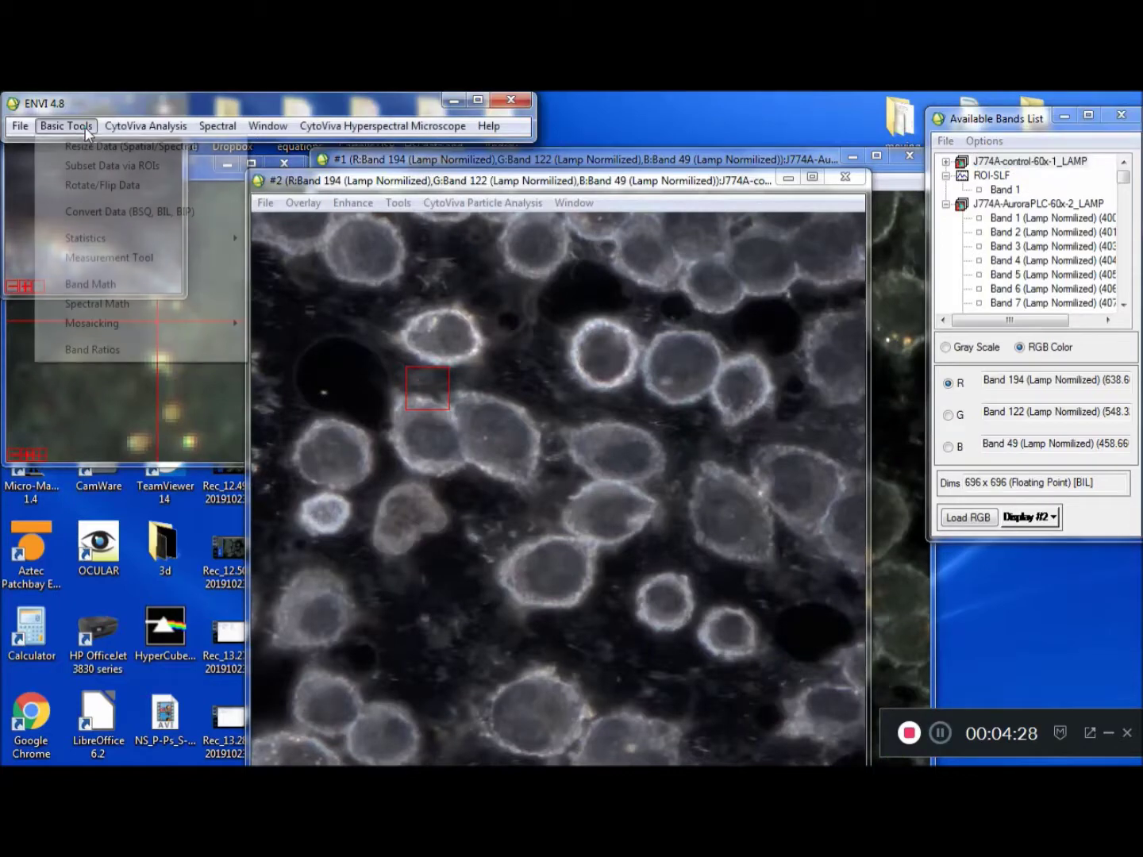
mouse_move(129, 131)
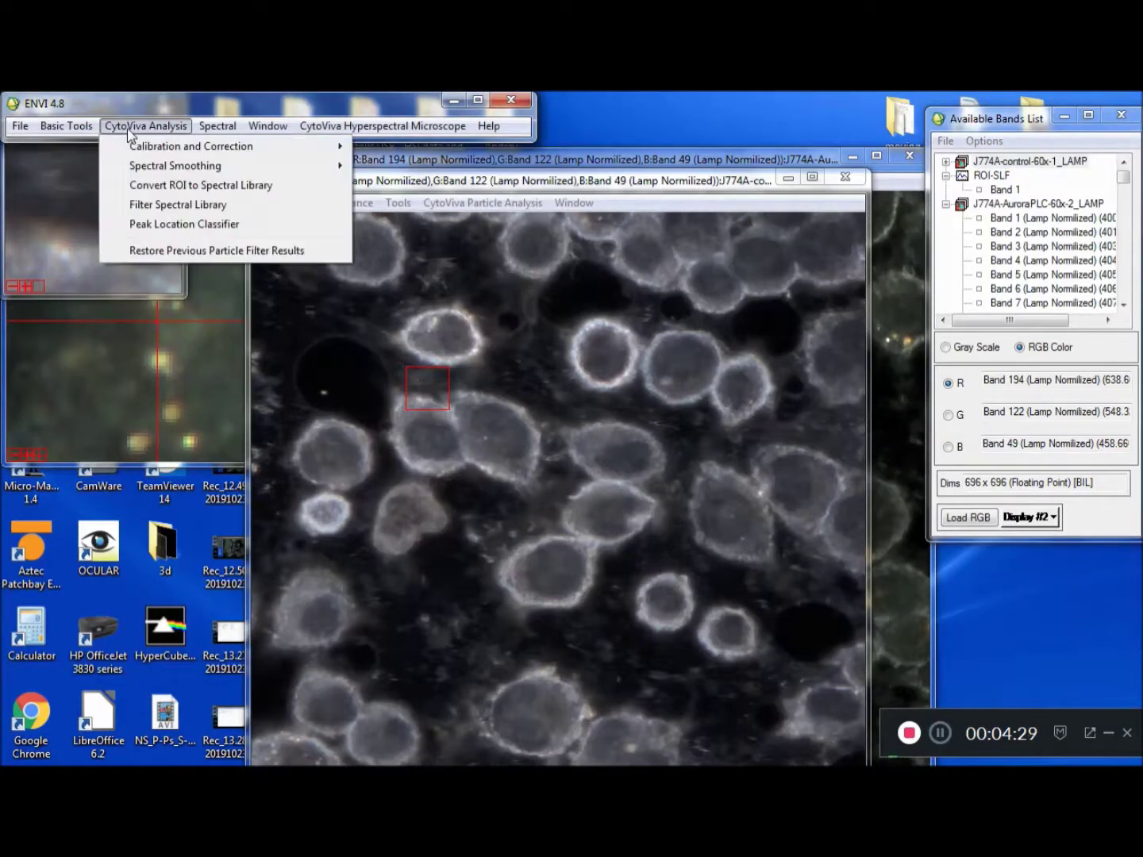
click(175, 208)
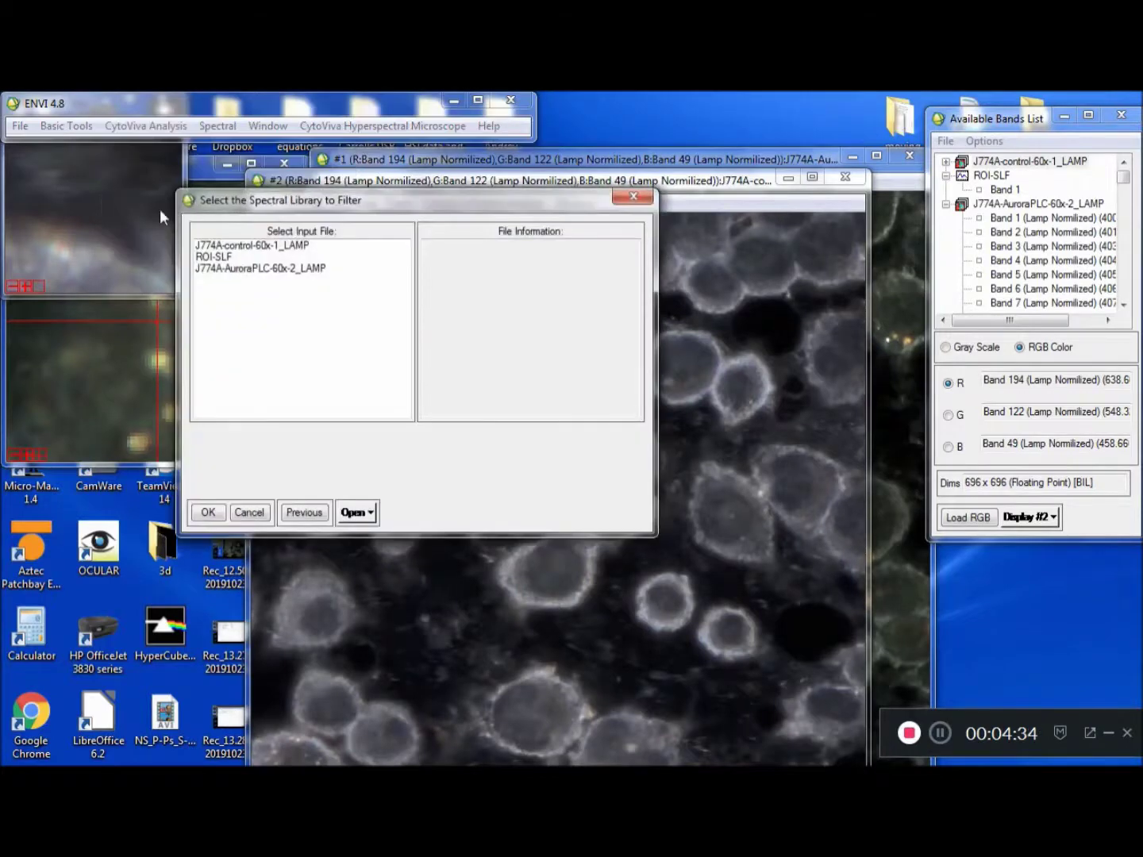
click(233, 259)
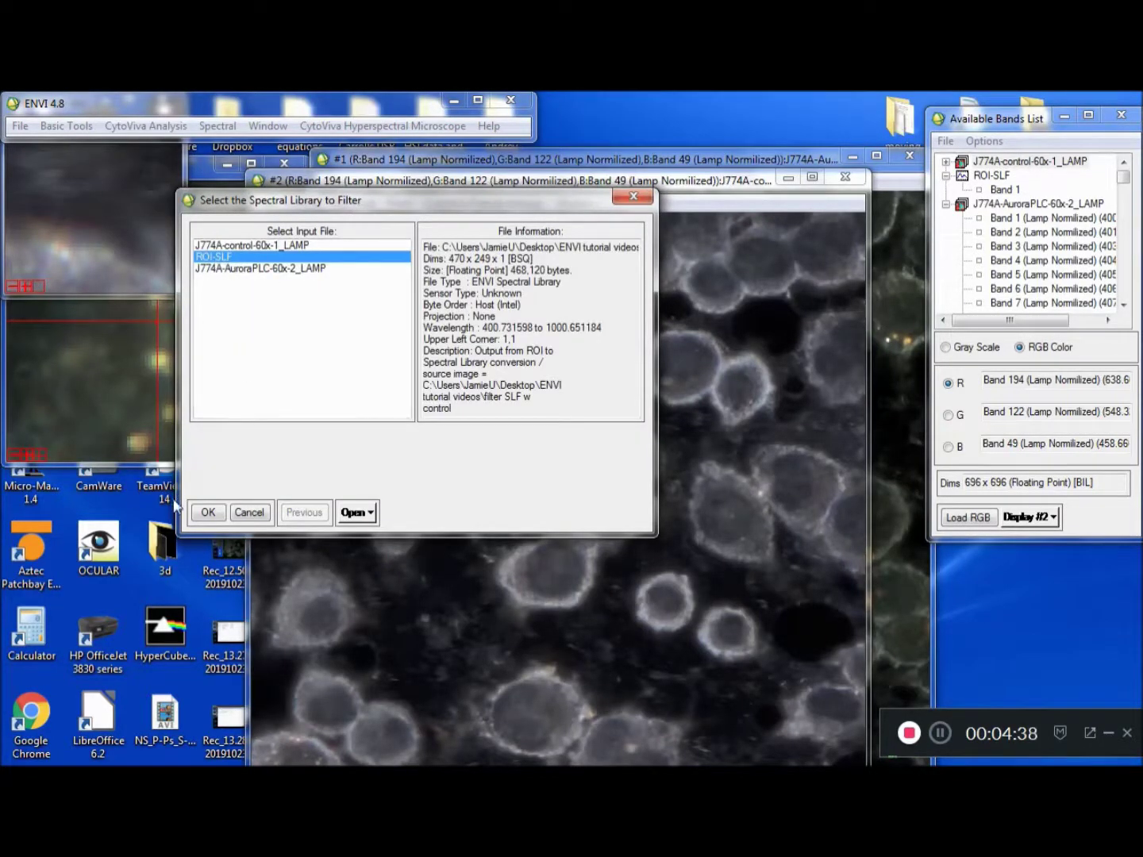
click(208, 512)
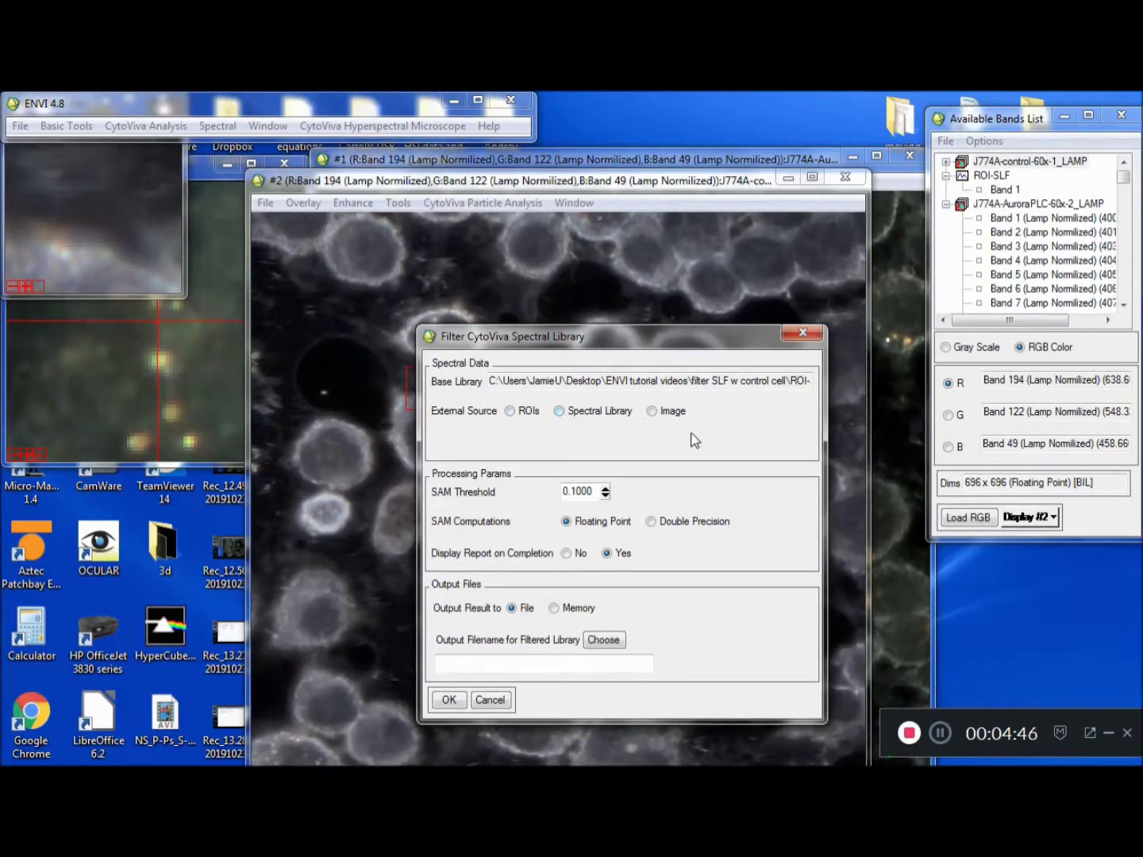
click(652, 411)
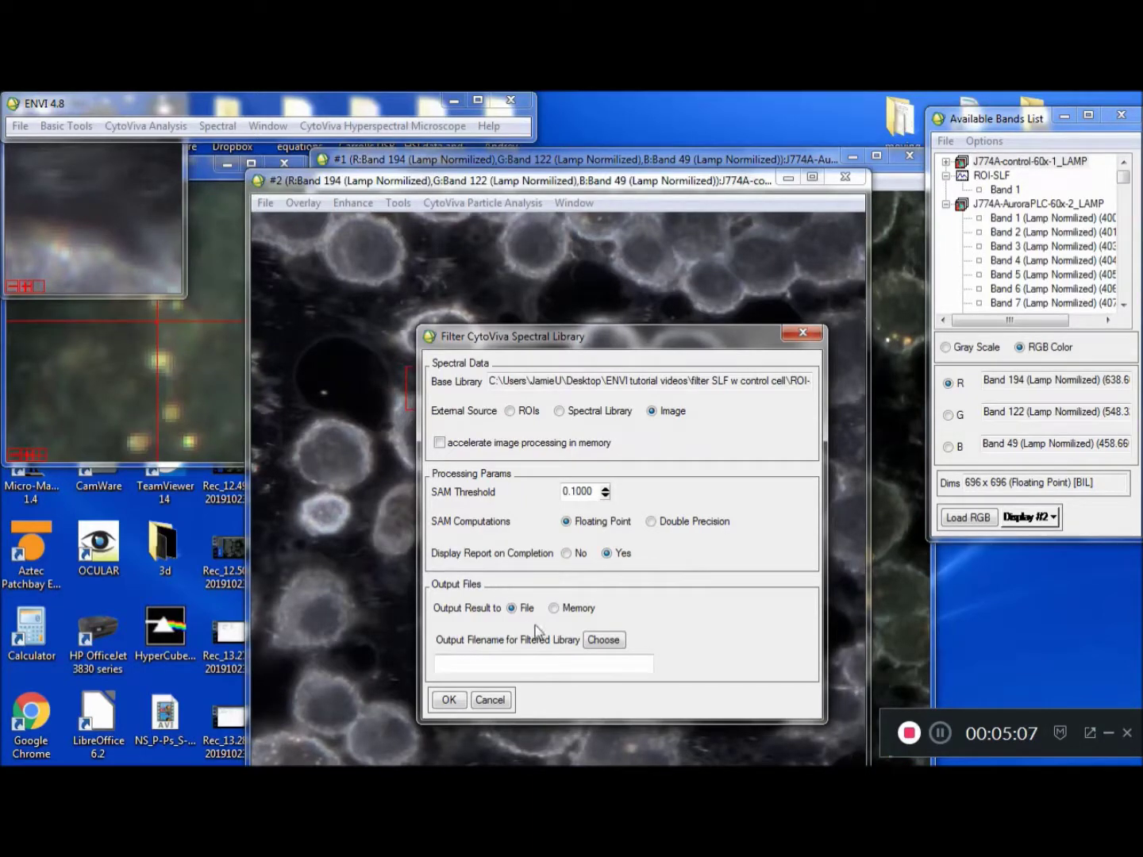
- Name the filtered output ROI-SLF-filtered and confirm the filter settings
click(602, 640)
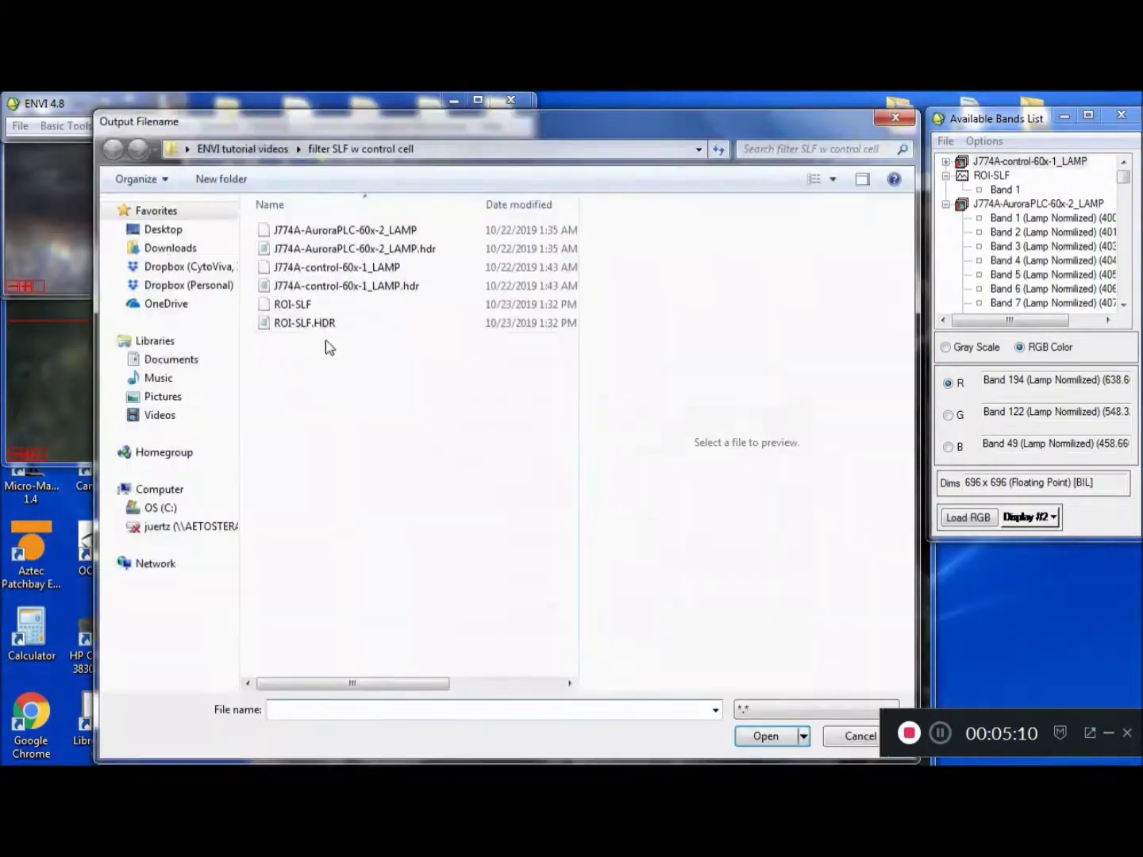
click(301, 304)
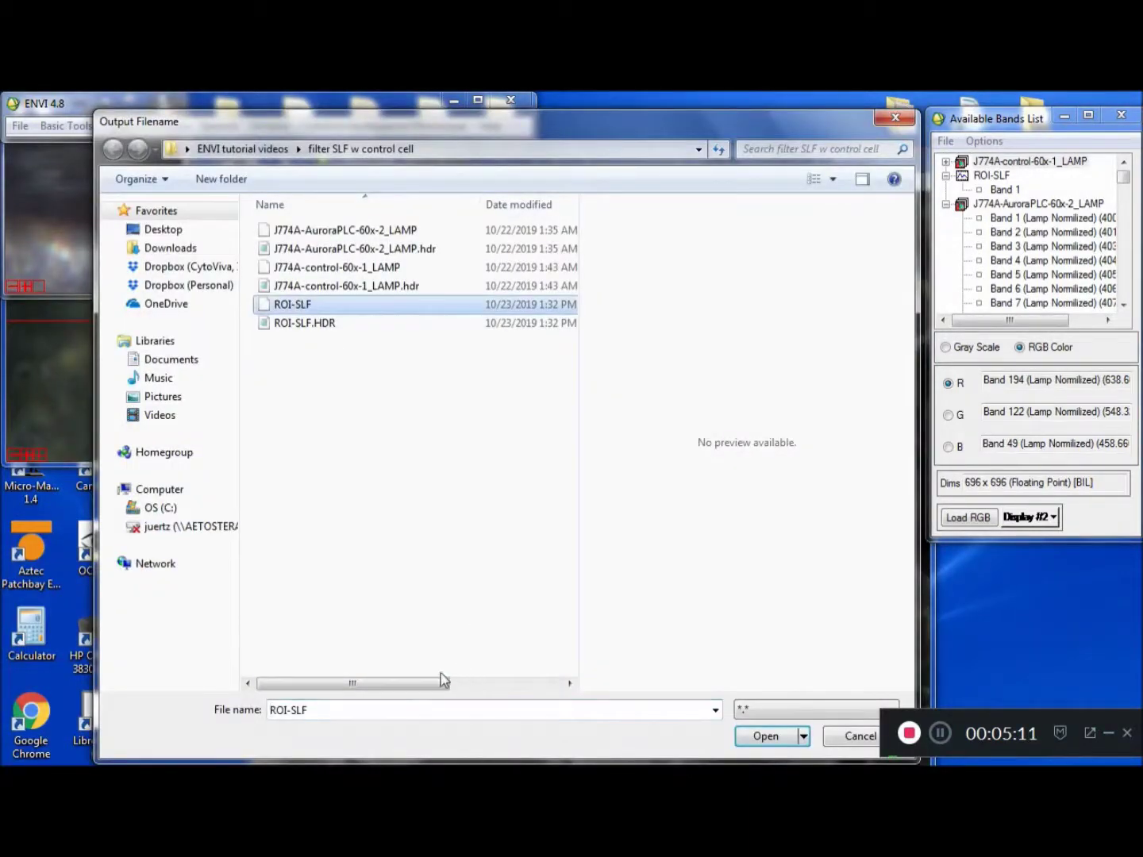
click(395, 712)
double_click(398, 712)
click(401, 708)
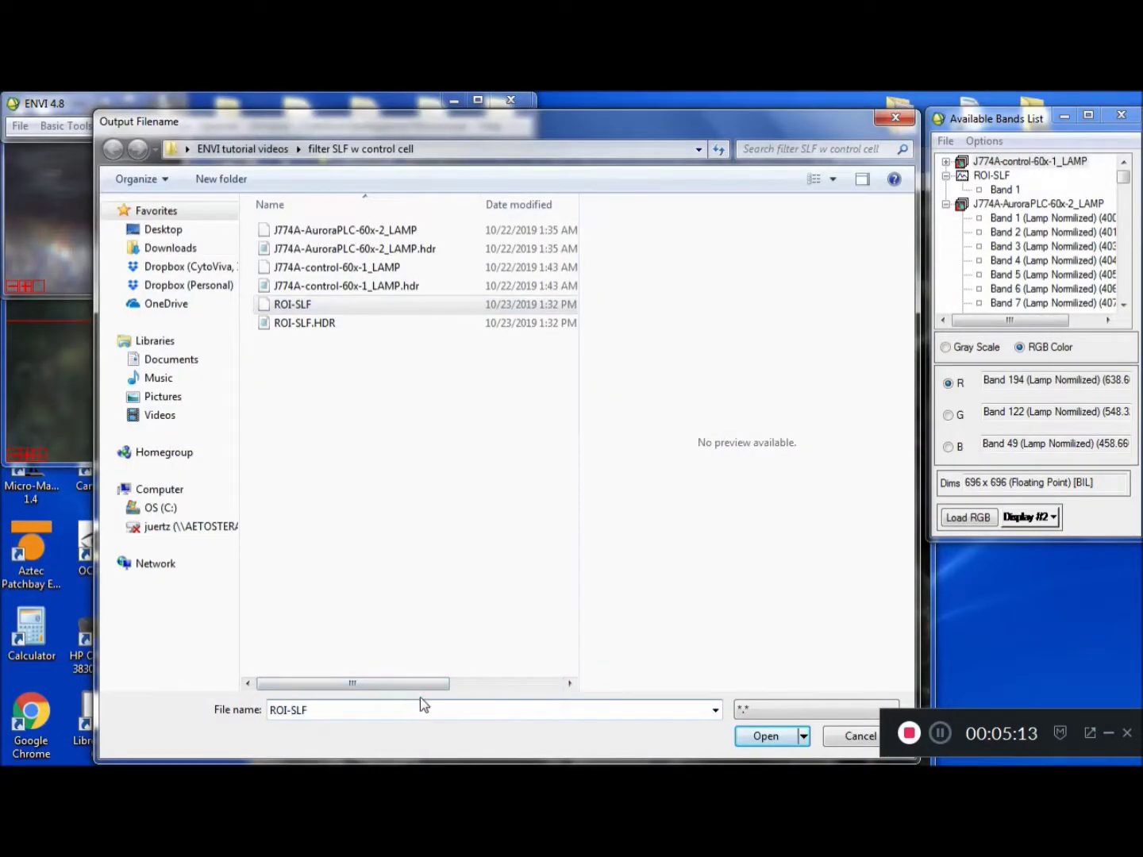
text(-filt)
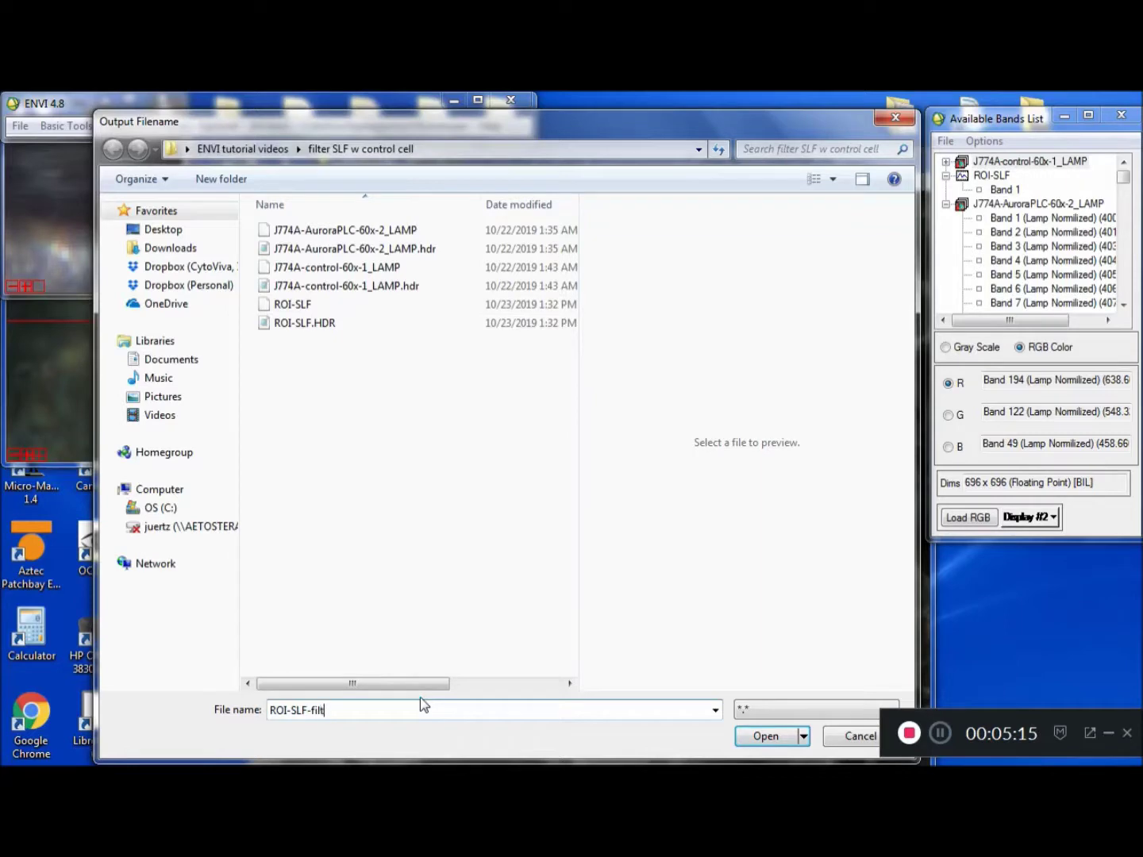
text(ered)
click(788, 740)
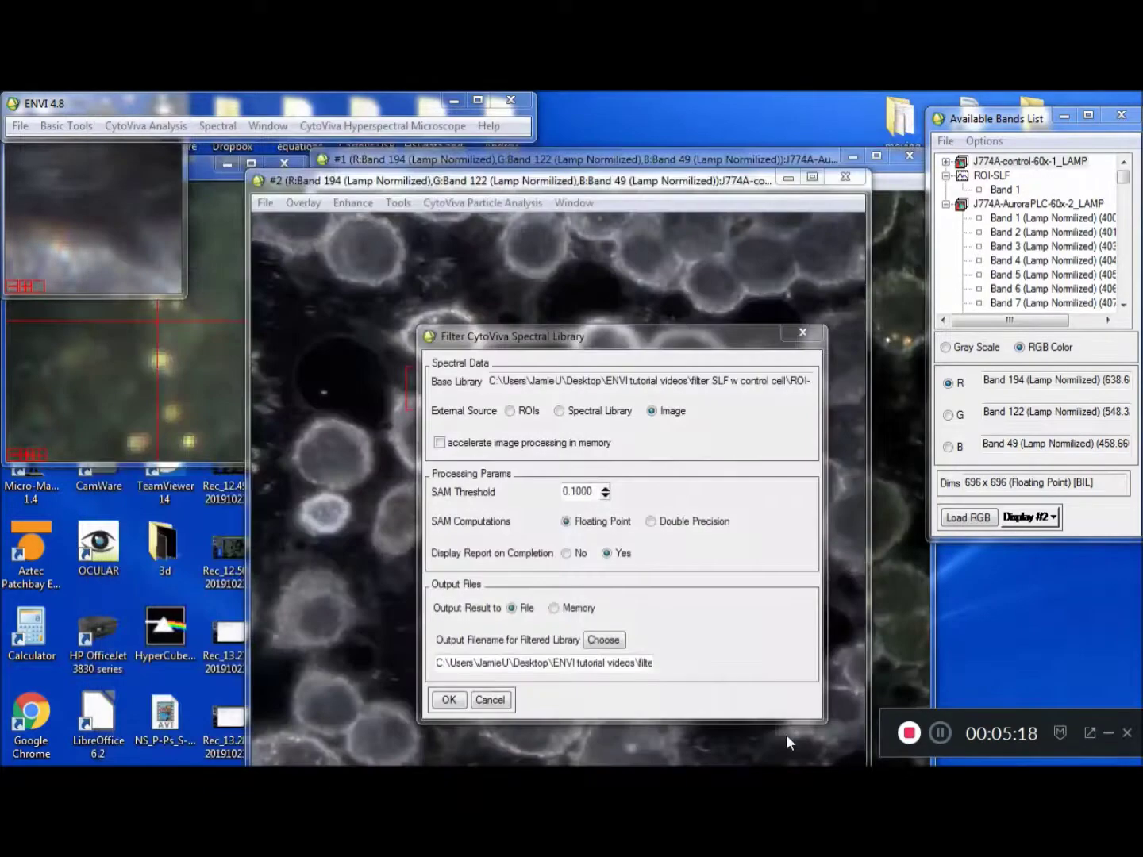
click(447, 700)
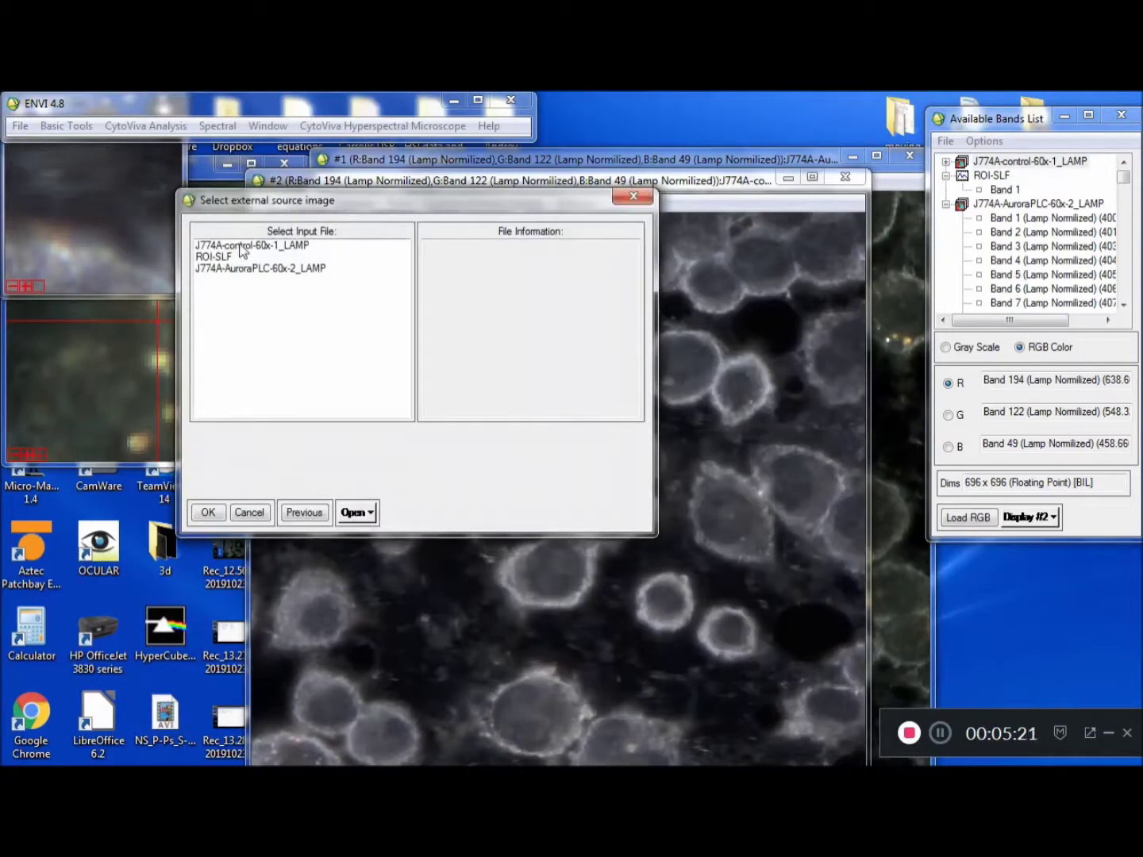
- Filter against the J774A-control-60x-1_LAMP image, then close the report and Display #2
drag(385, 205, 474, 319)
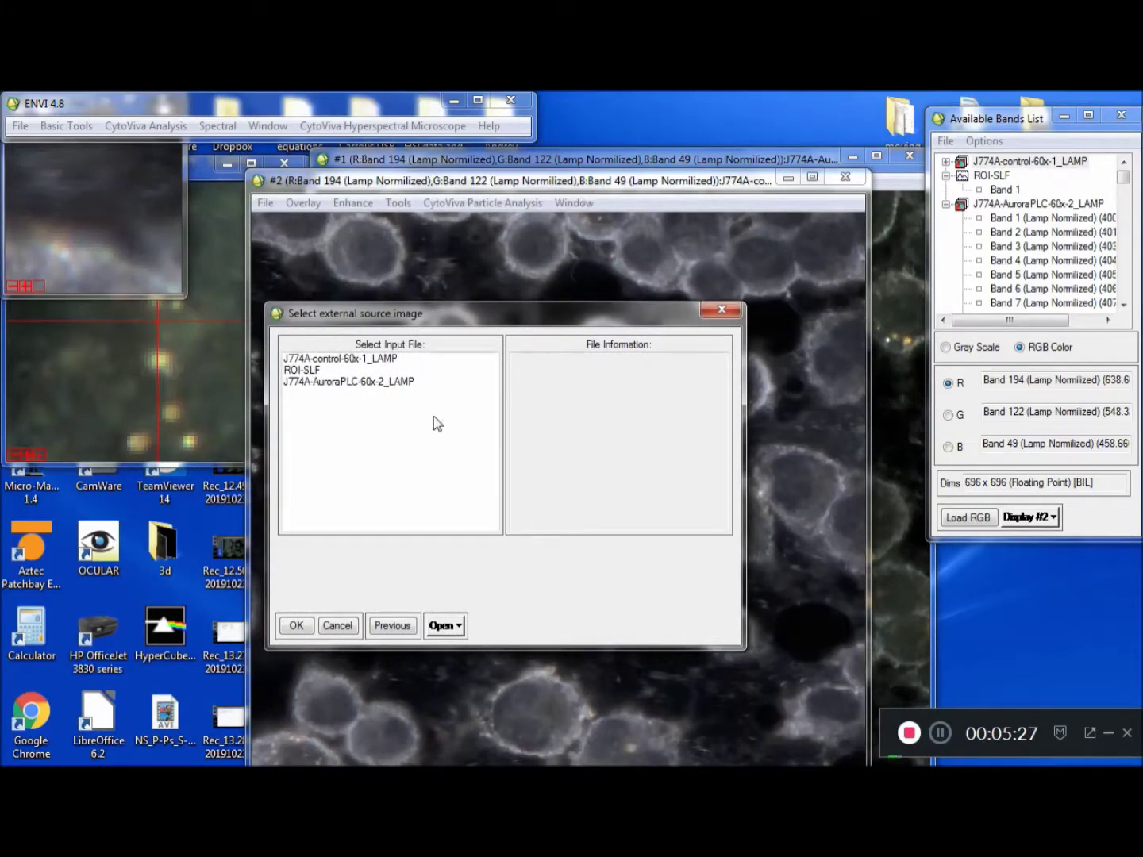
click(355, 362)
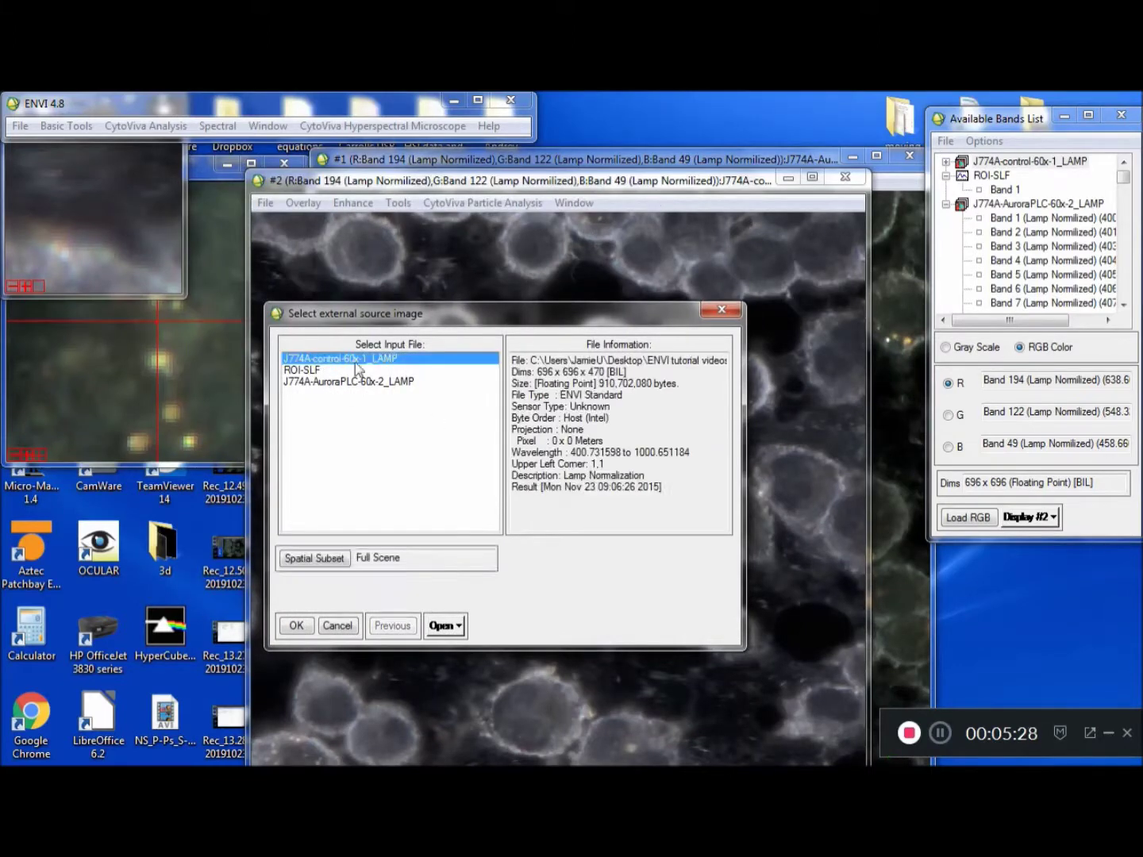
click(297, 626)
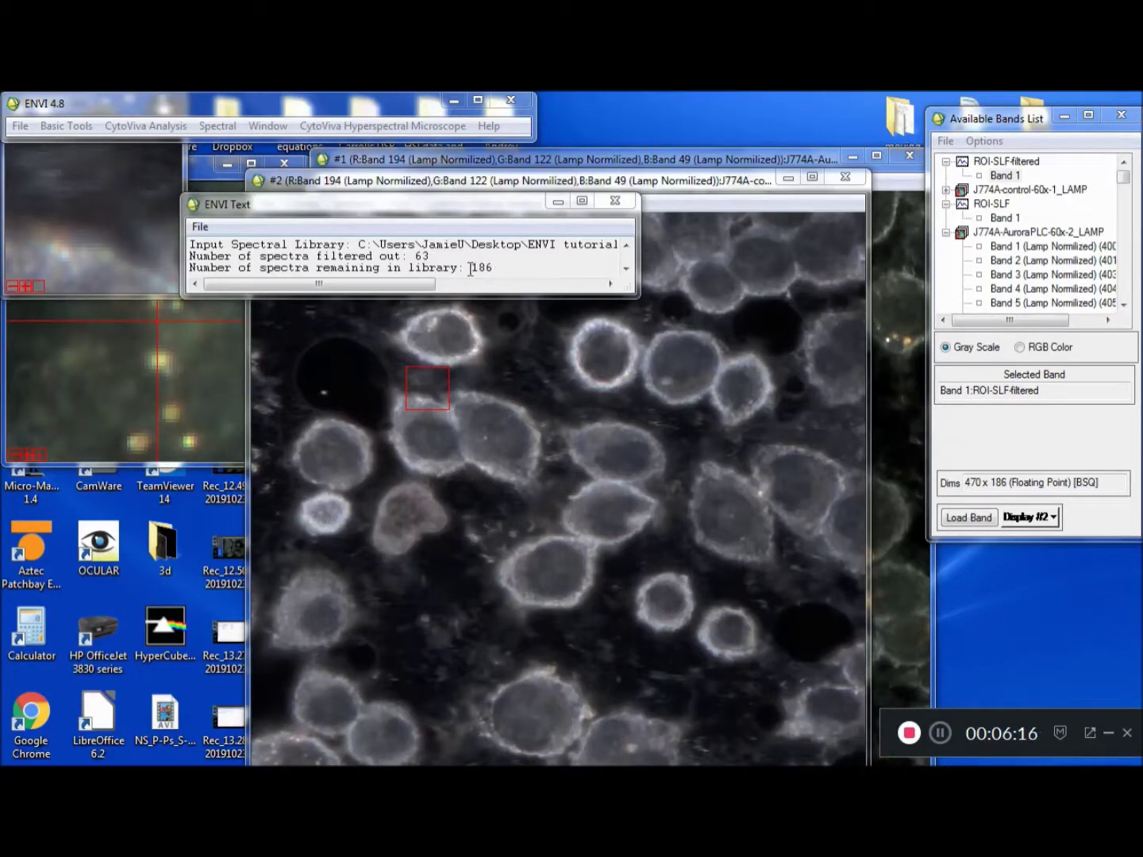
click(614, 201)
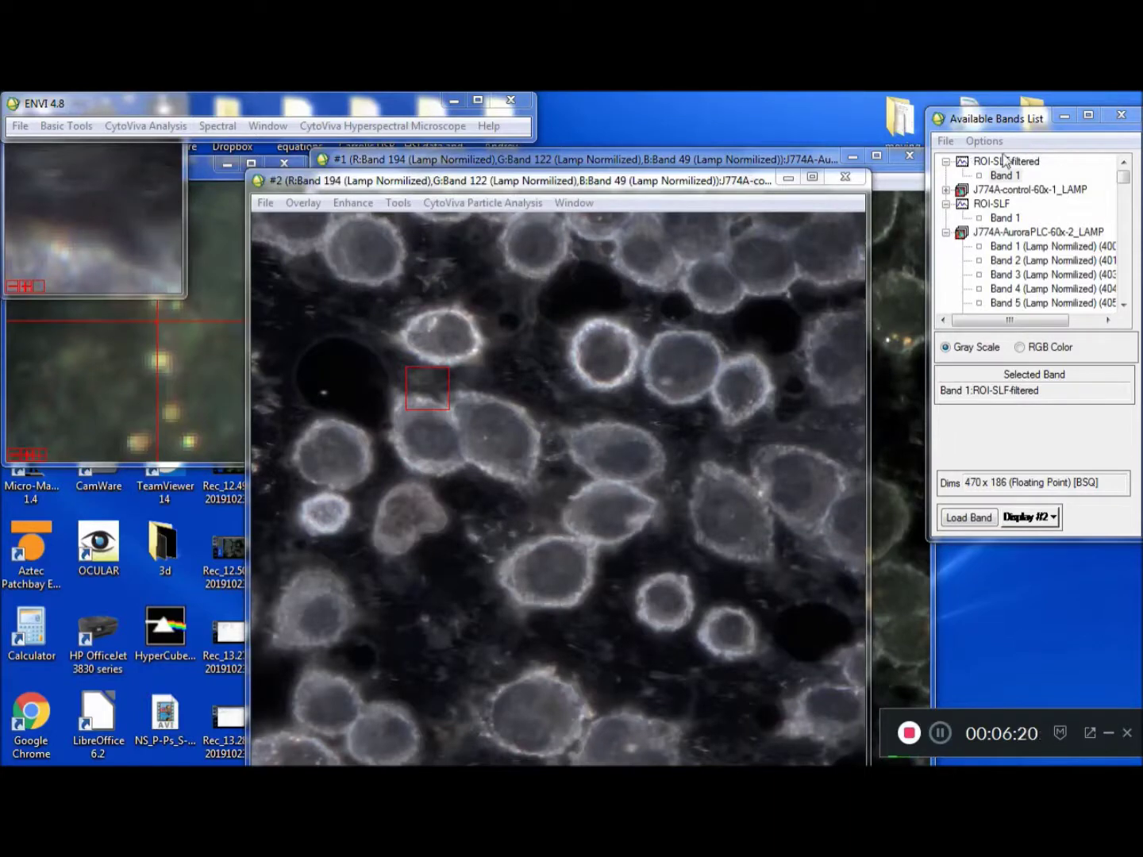
click(845, 178)
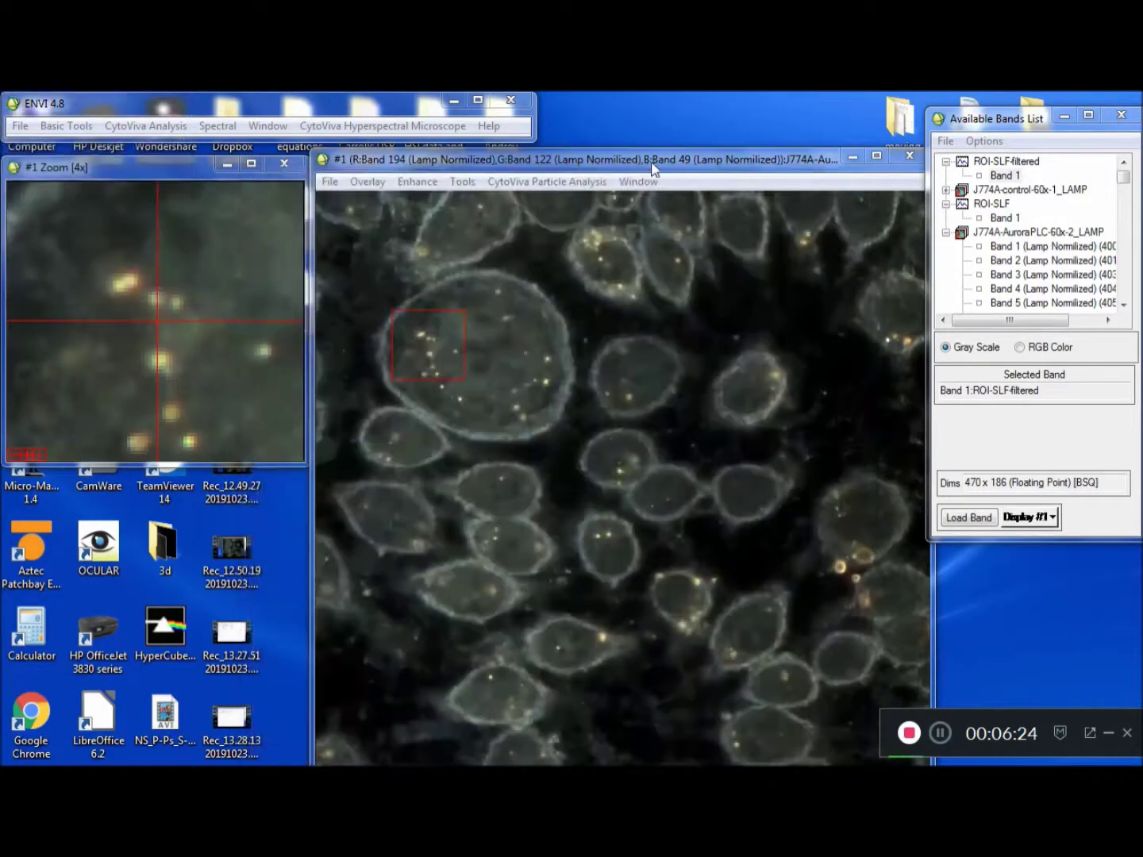
- Launch Spectral Angle Mapper with J774A-AuroraPLC-60x-2_LAMP as the classification input file
mouse_move(652, 167)
mouse_down()
mouse_move(563, 163)
mouse_move(639, 166)
mouse_up()
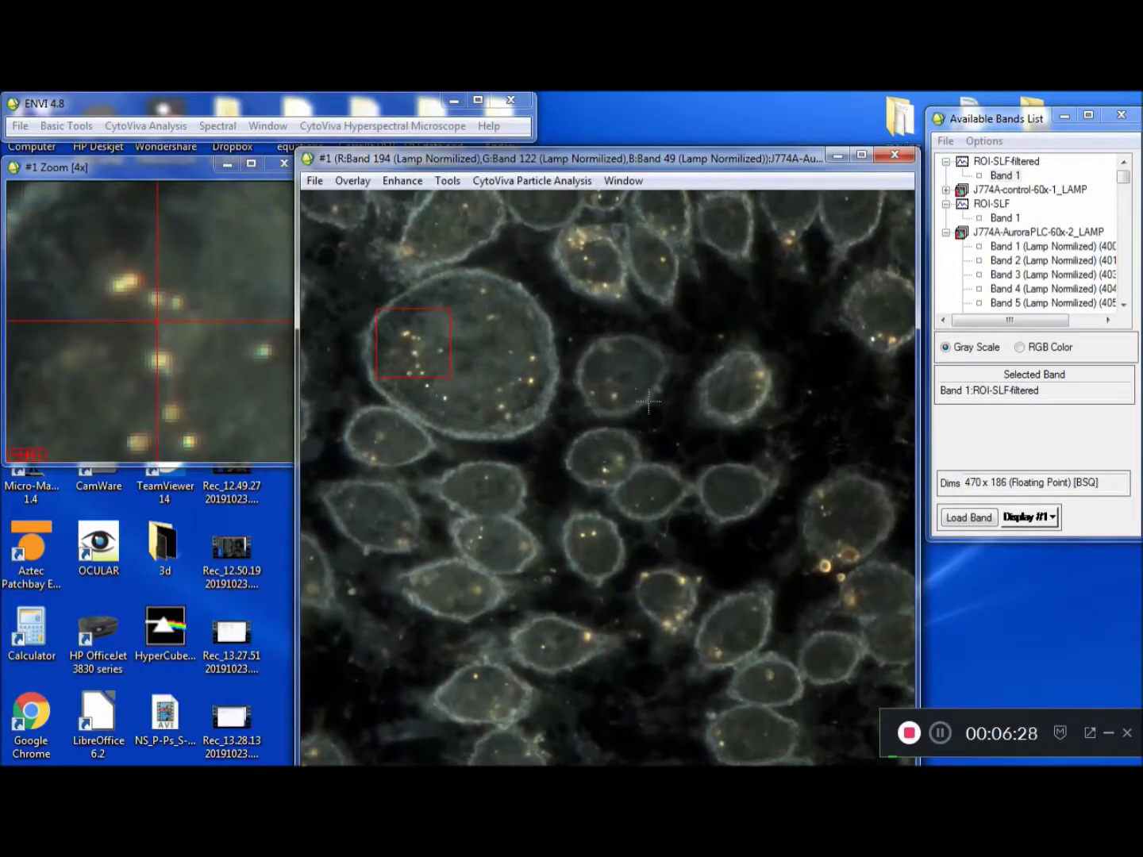
click(216, 128)
mouse_move(163, 124)
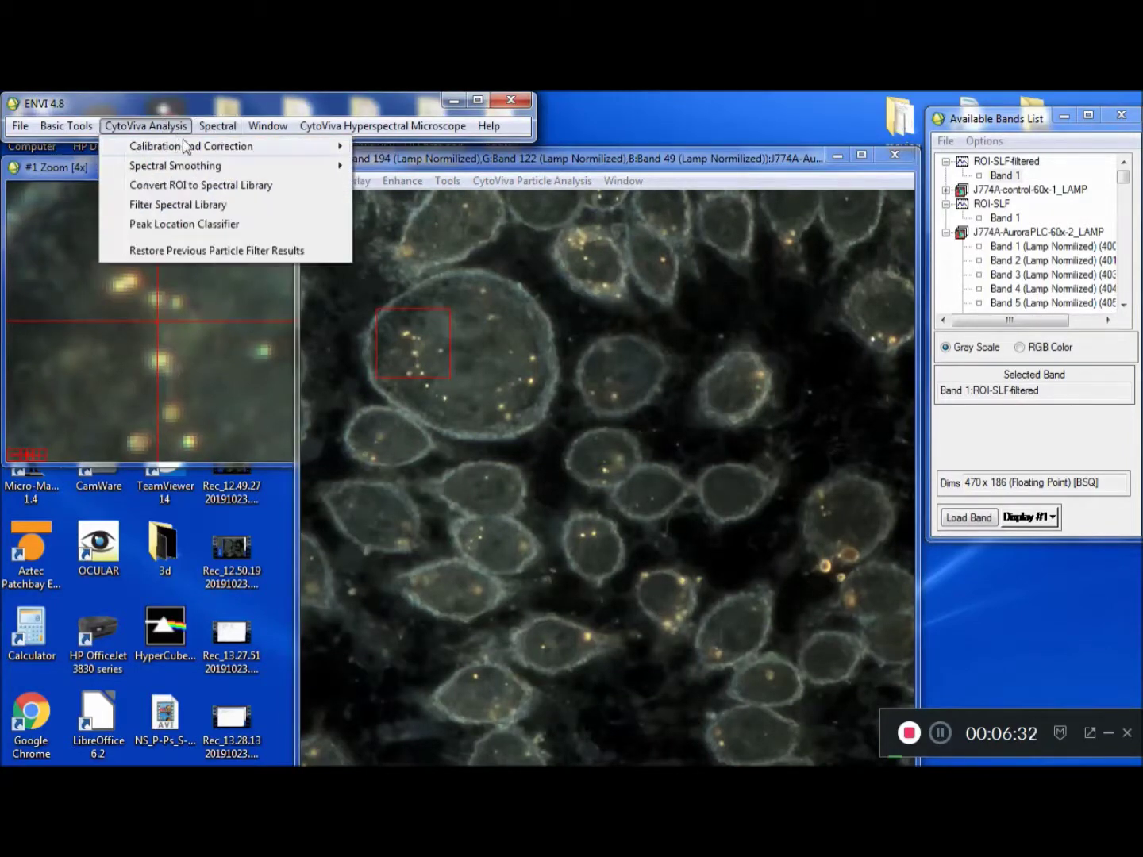
mouse_move(233, 127)
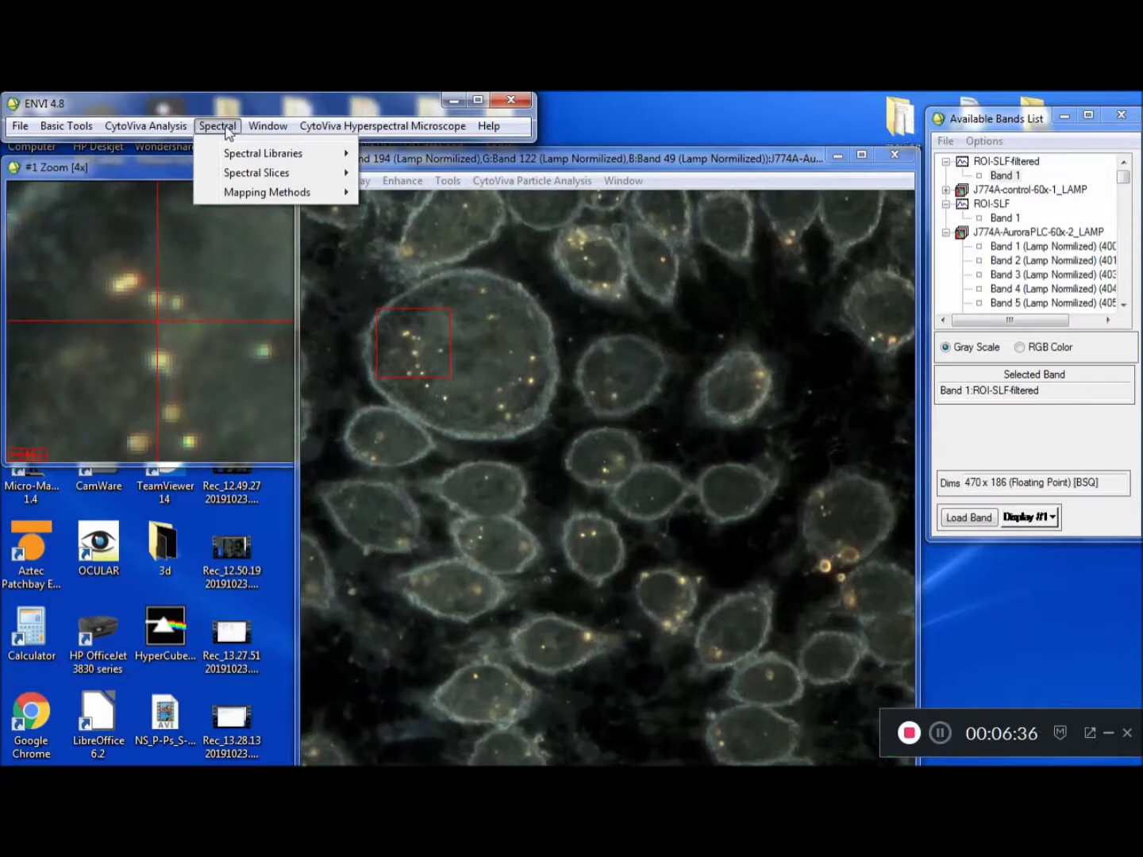
mouse_move(251, 195)
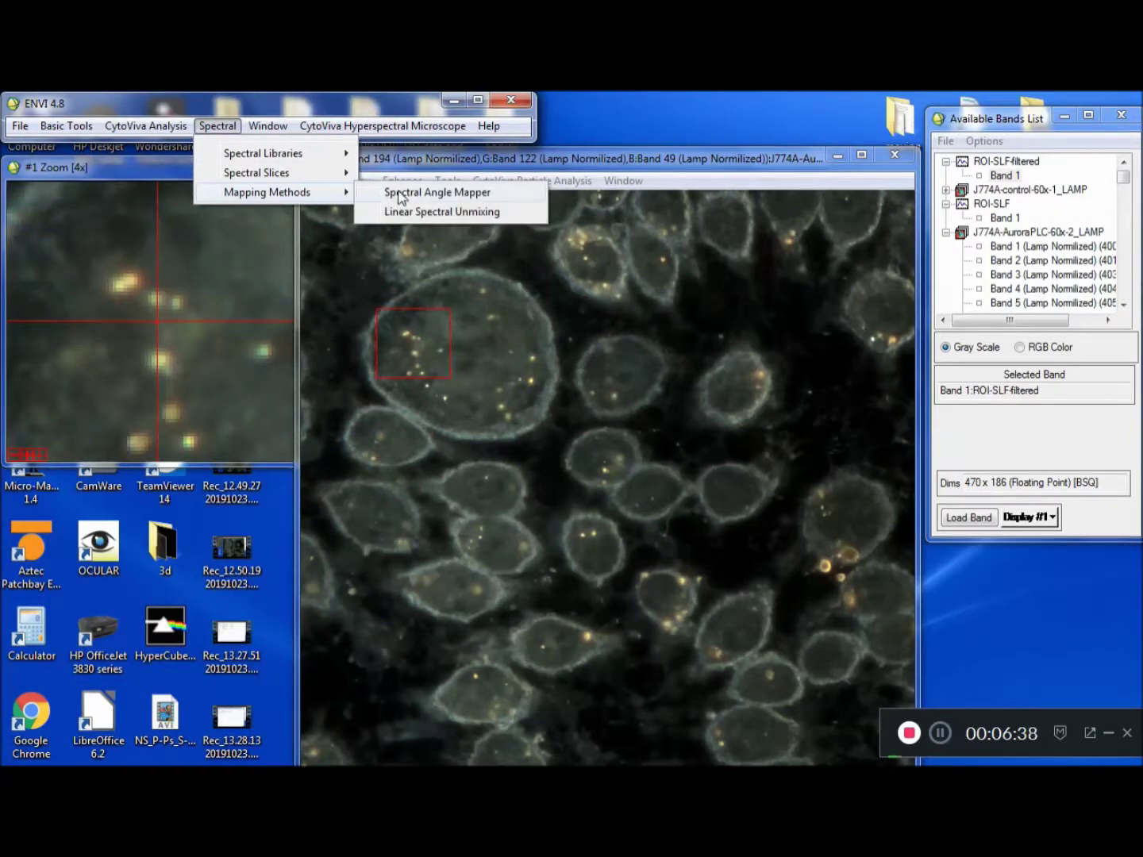
click(399, 194)
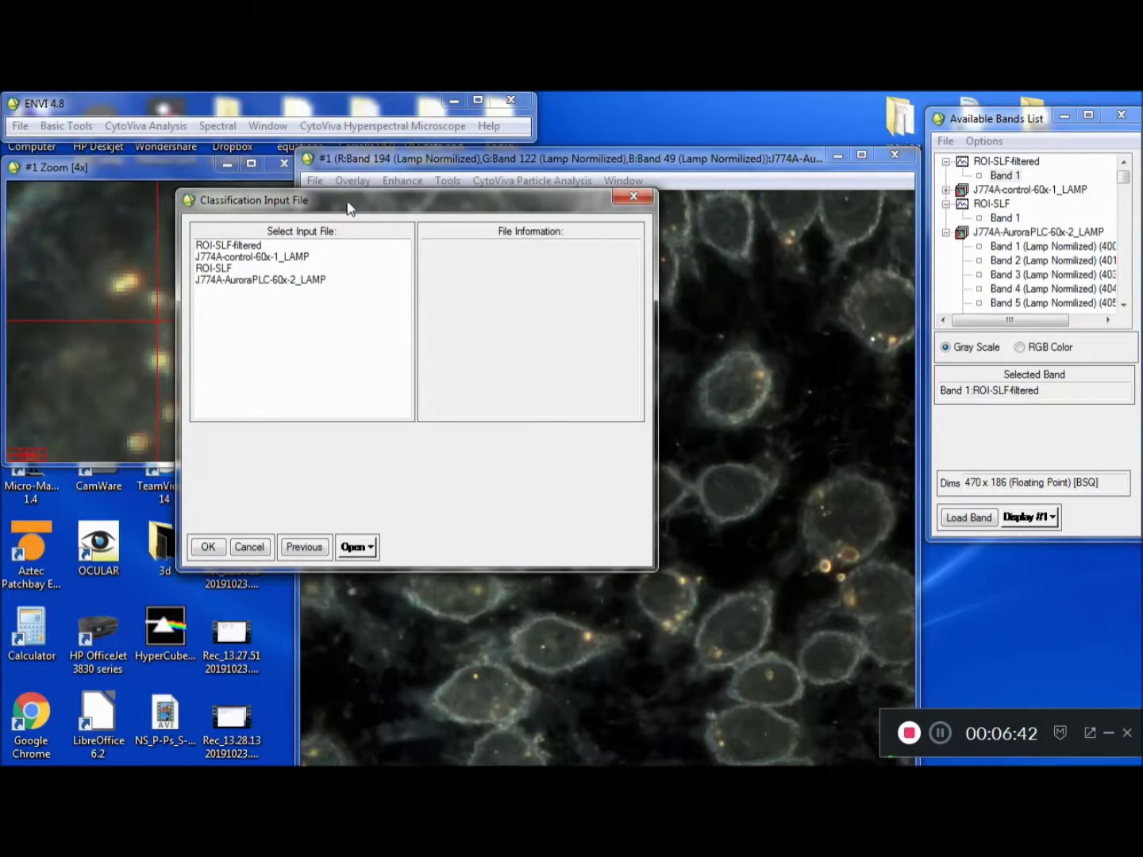
drag(347, 208, 410, 262)
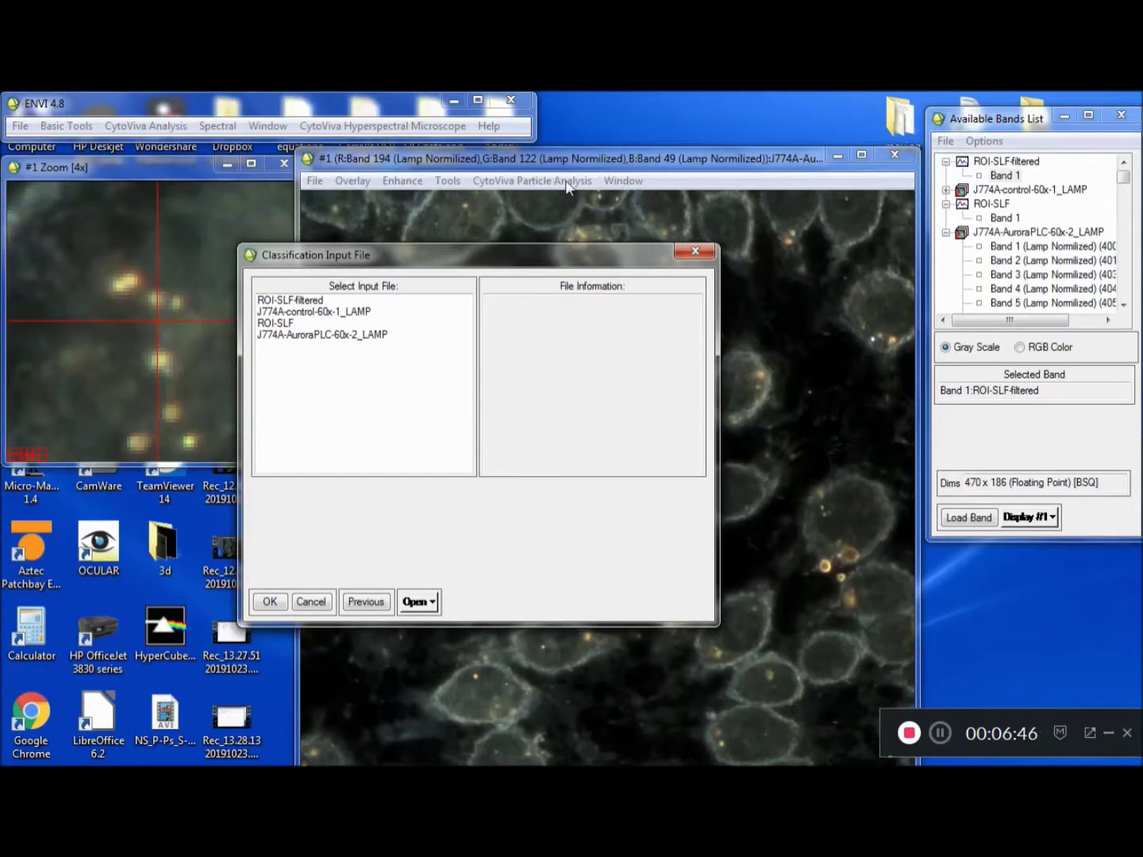
click(299, 334)
click(270, 601)
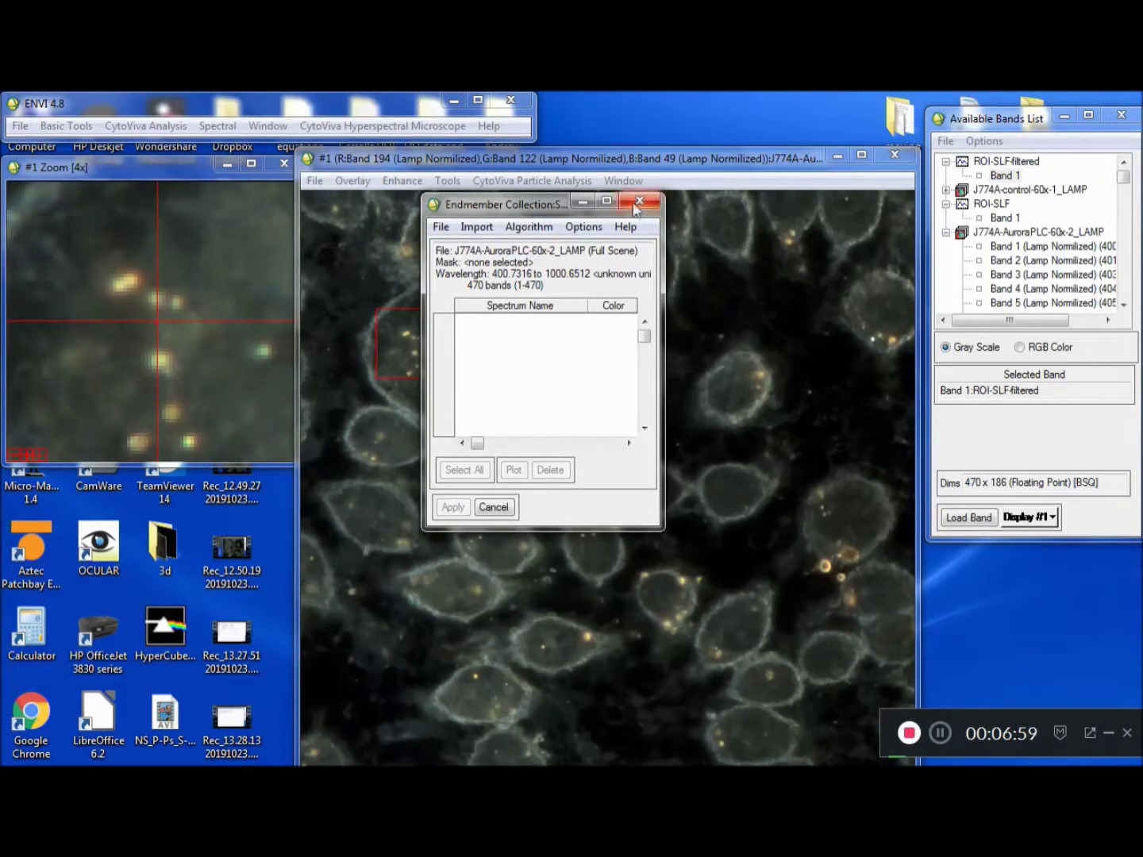
- Import all 186 ROI-SLF-filtered spectra as endmembers and select them all
click(474, 229)
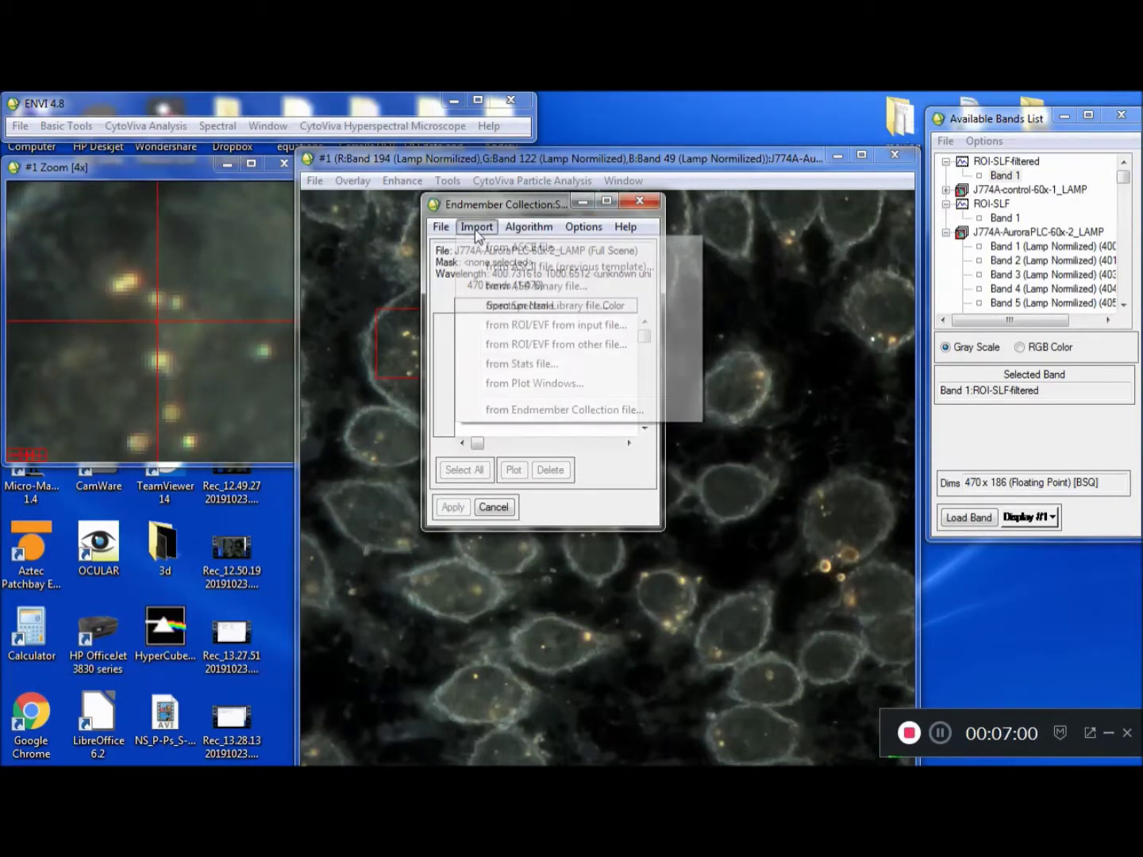
click(512, 308)
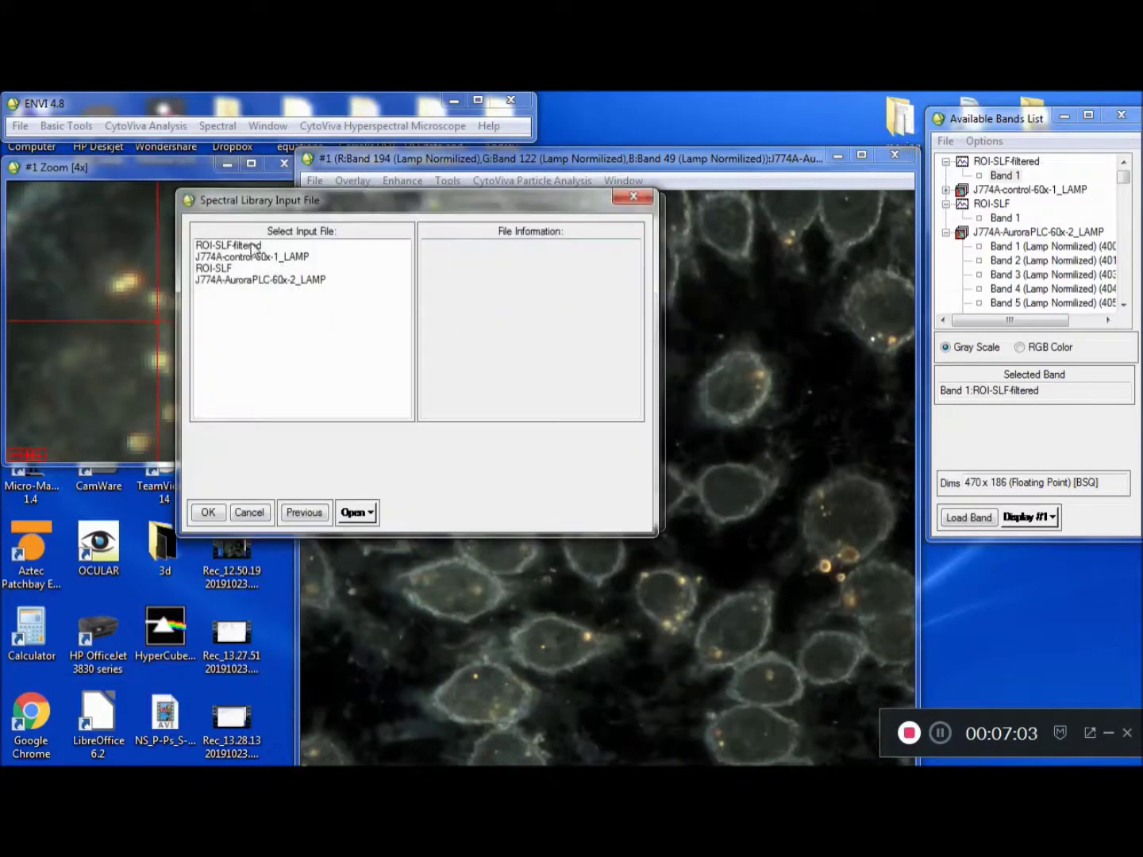
click(252, 247)
click(208, 512)
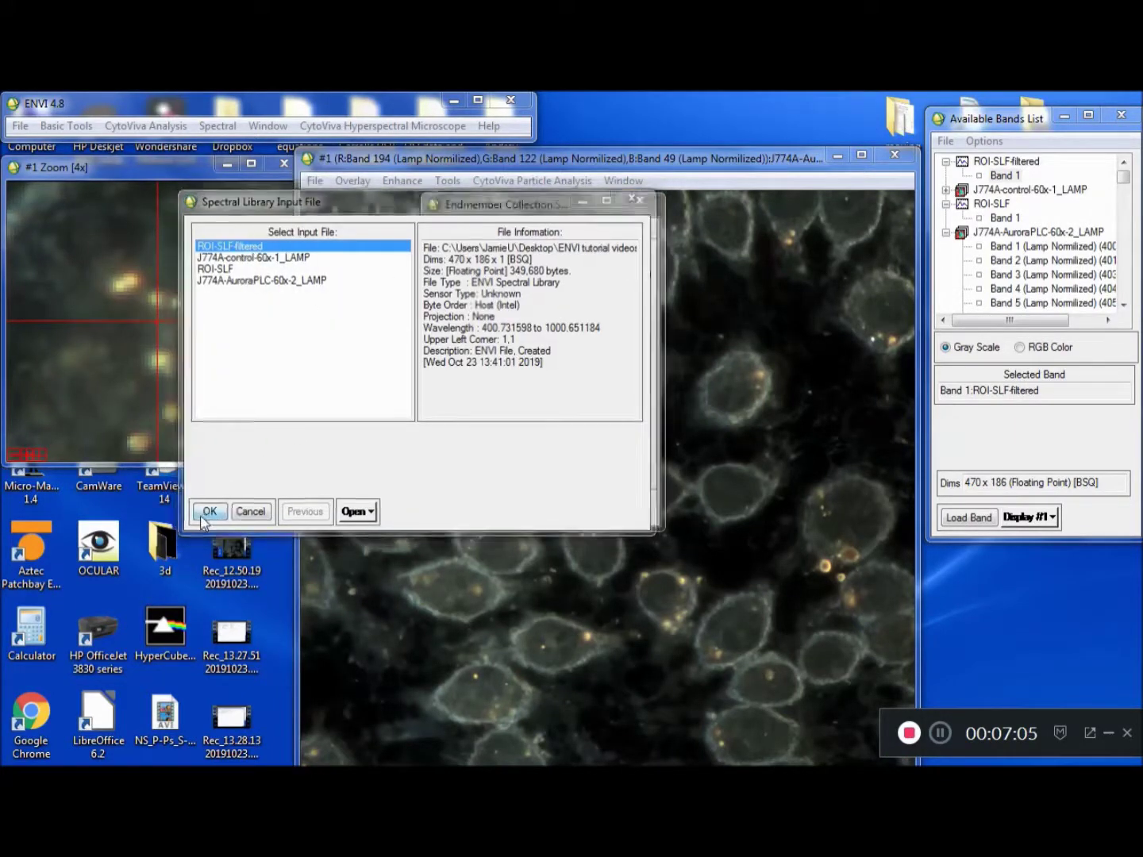
click(460, 510)
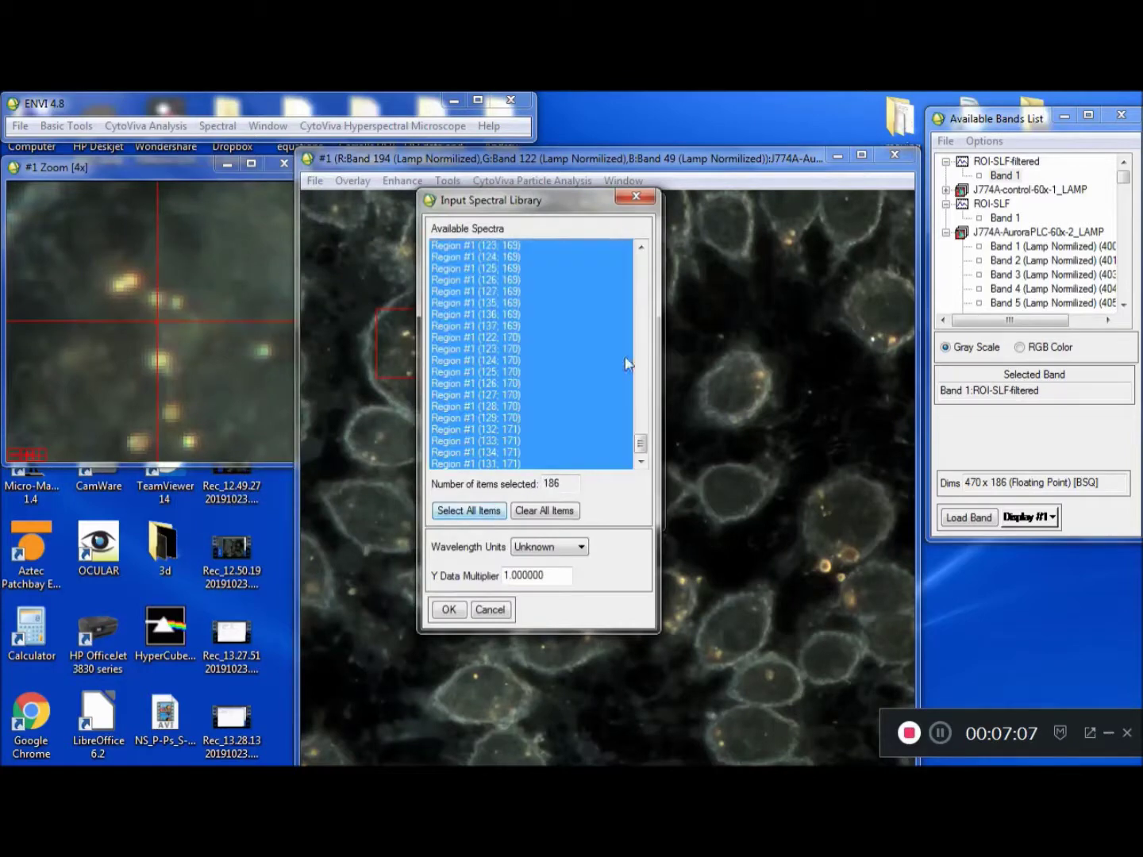
click(448, 609)
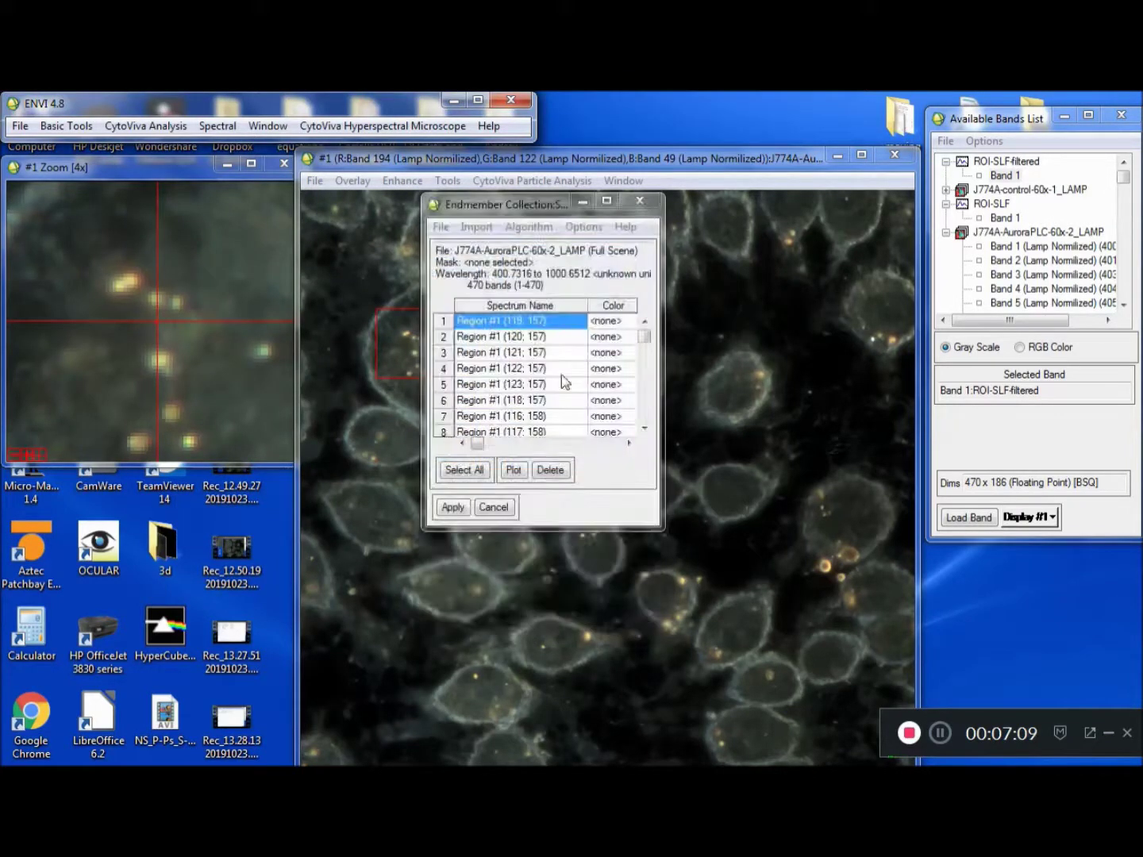
click(475, 471)
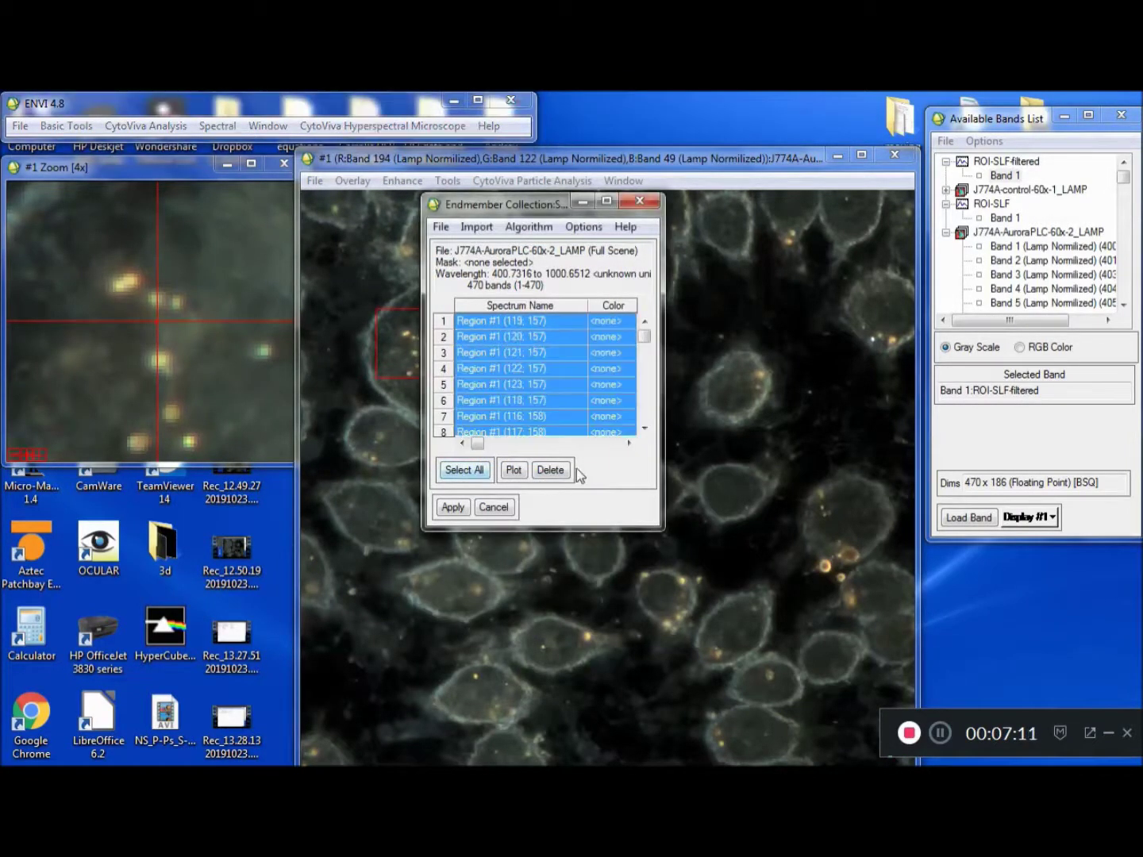
- Run SAM with a 0.100 maximum angle, no rule images, and the result sent to memory
click(452, 508)
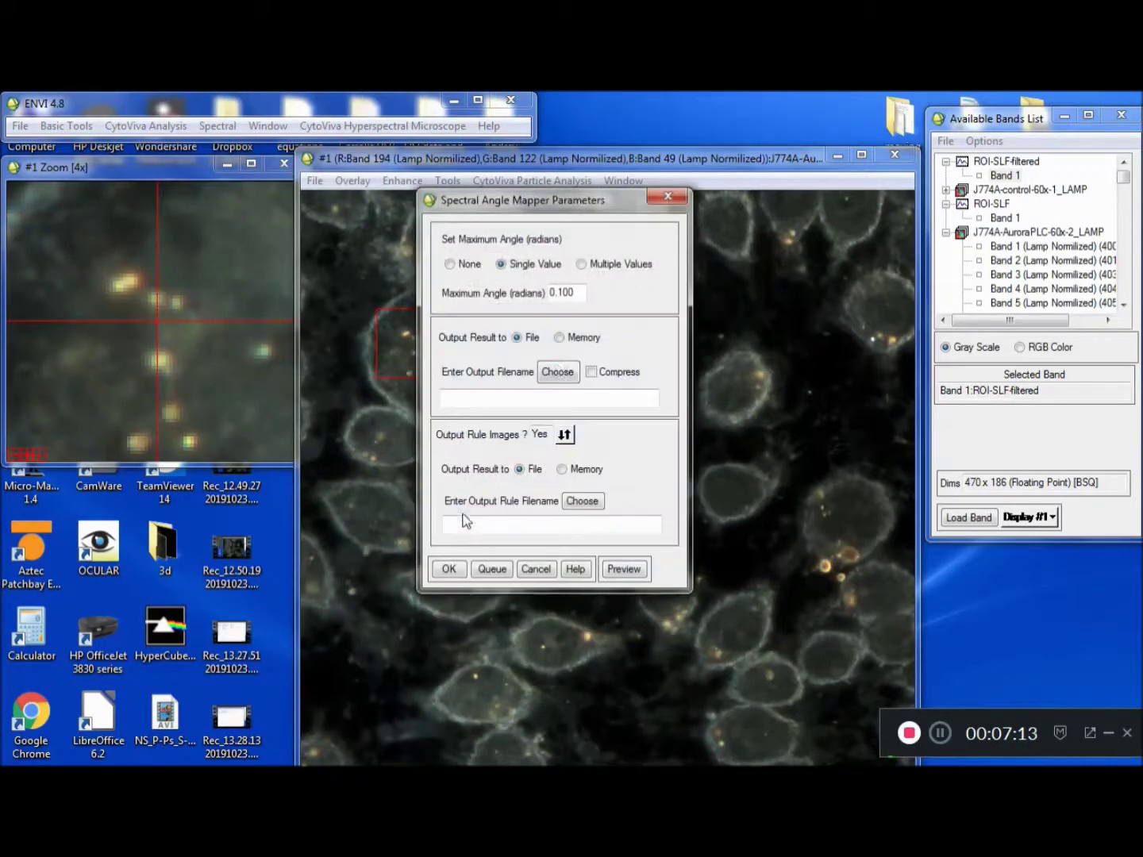
drag(426, 217, 661, 194)
drag(782, 210, 553, 212)
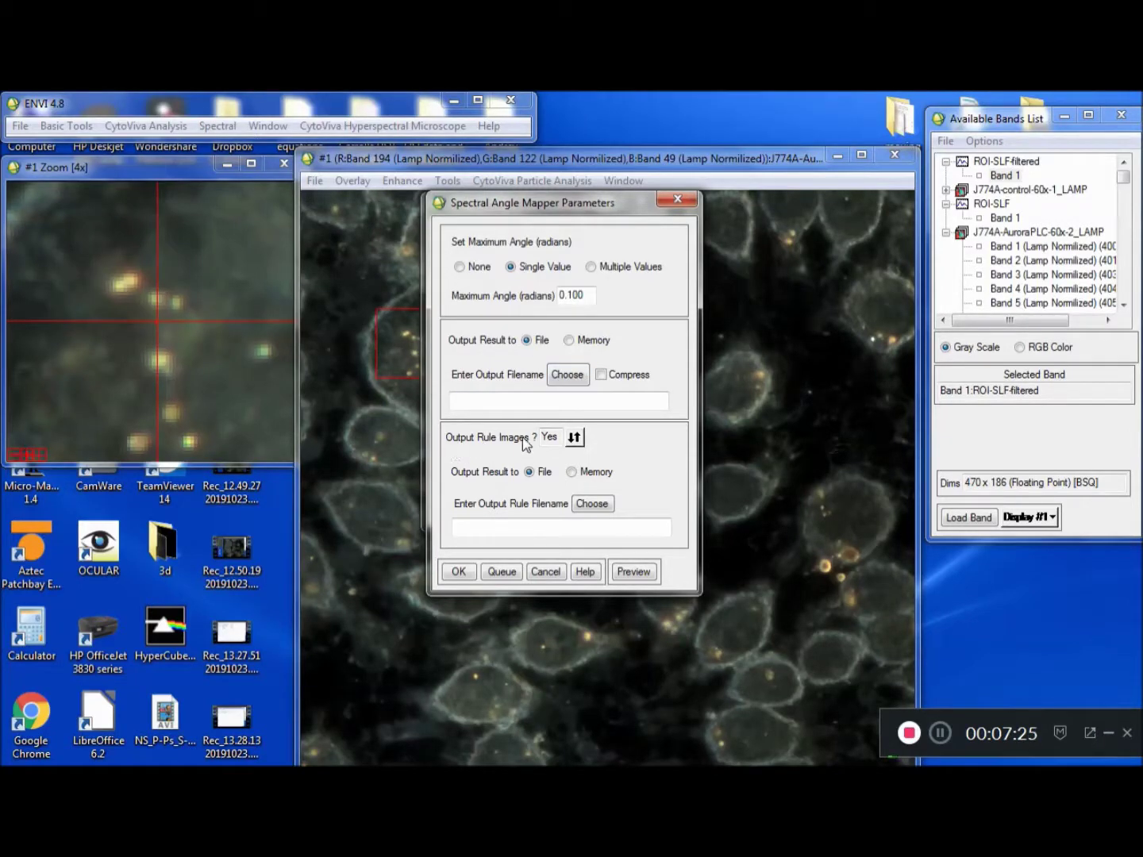
click(574, 438)
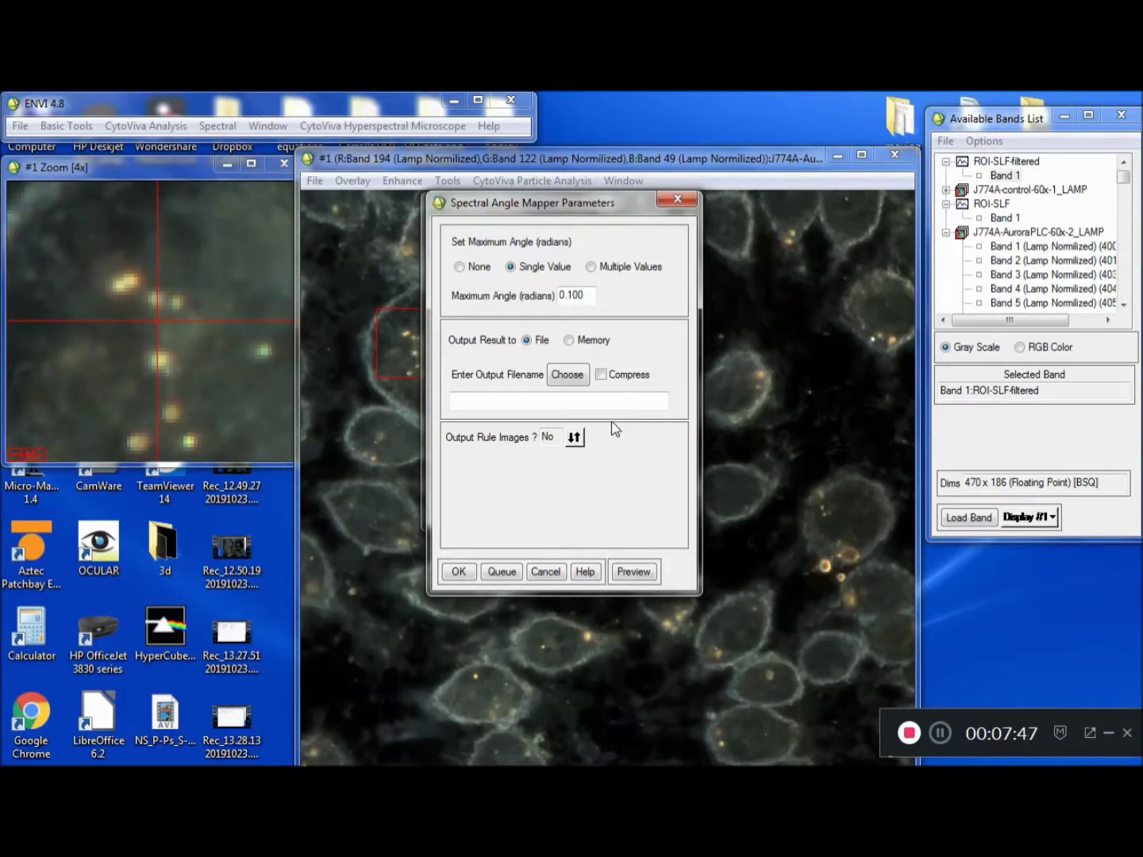
click(574, 437)
click(574, 437)
click(568, 340)
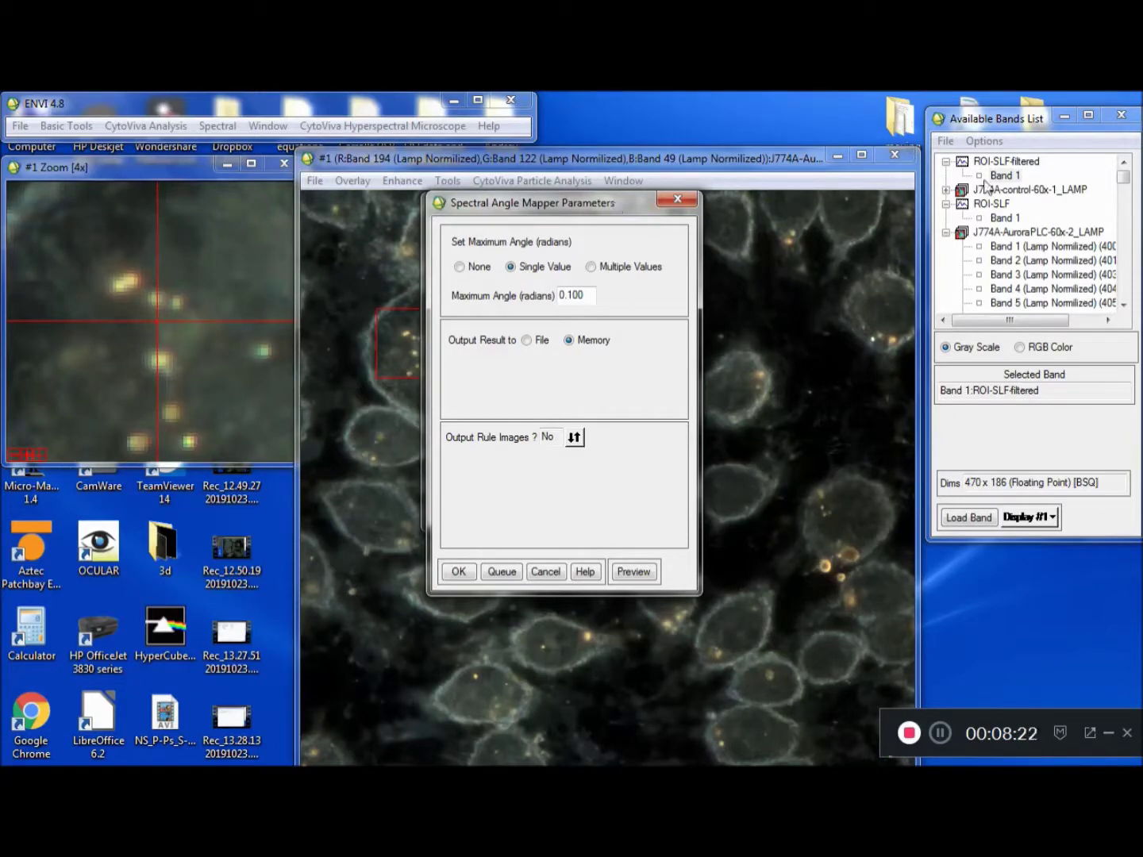
click(464, 572)
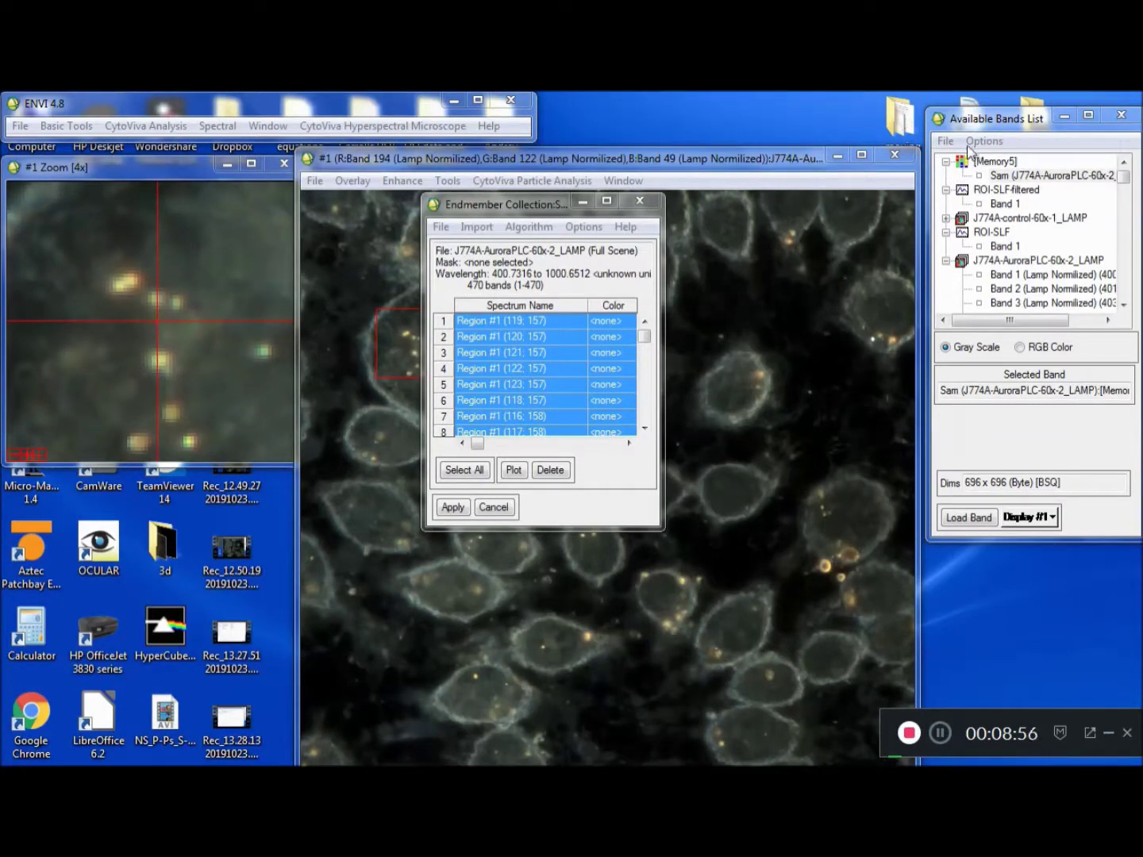
- Close the Endmember Collection window once the SAM classification finishes
click(640, 203)
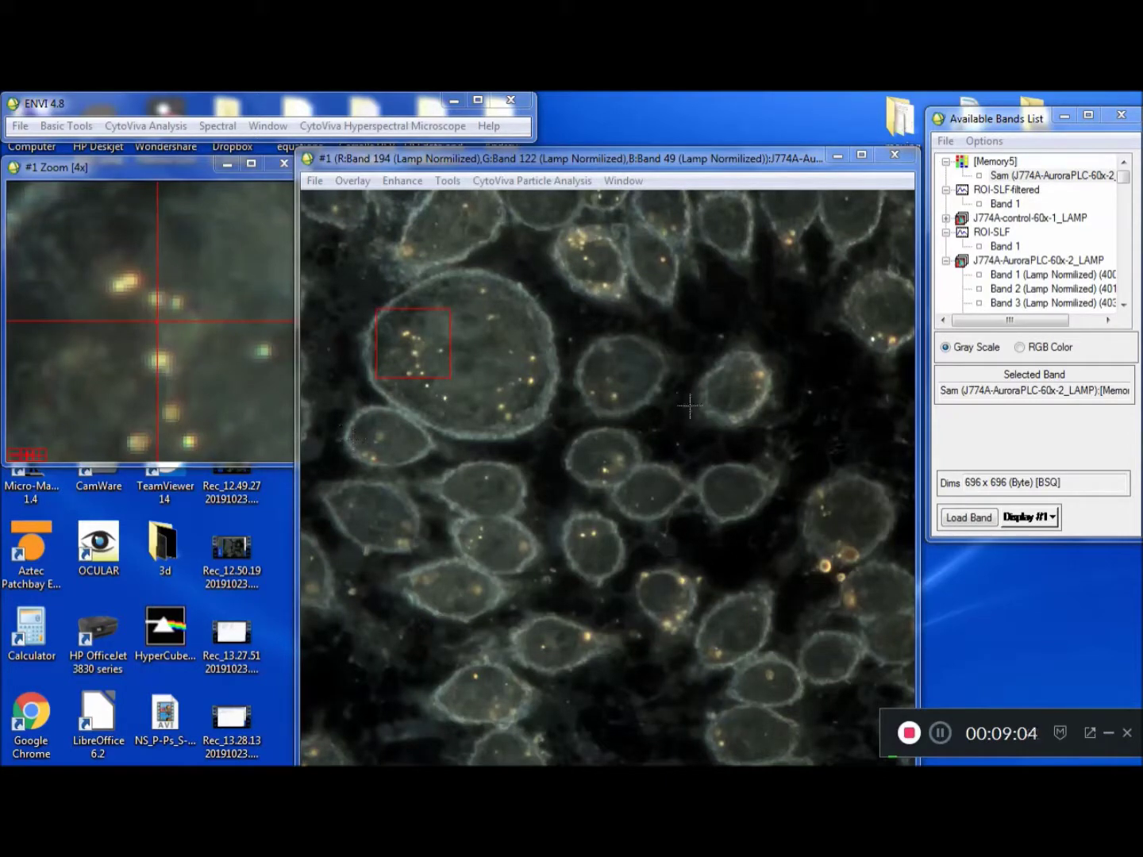
- Overlay the [Memory5] classification result on the cell image in display #1
click(354, 181)
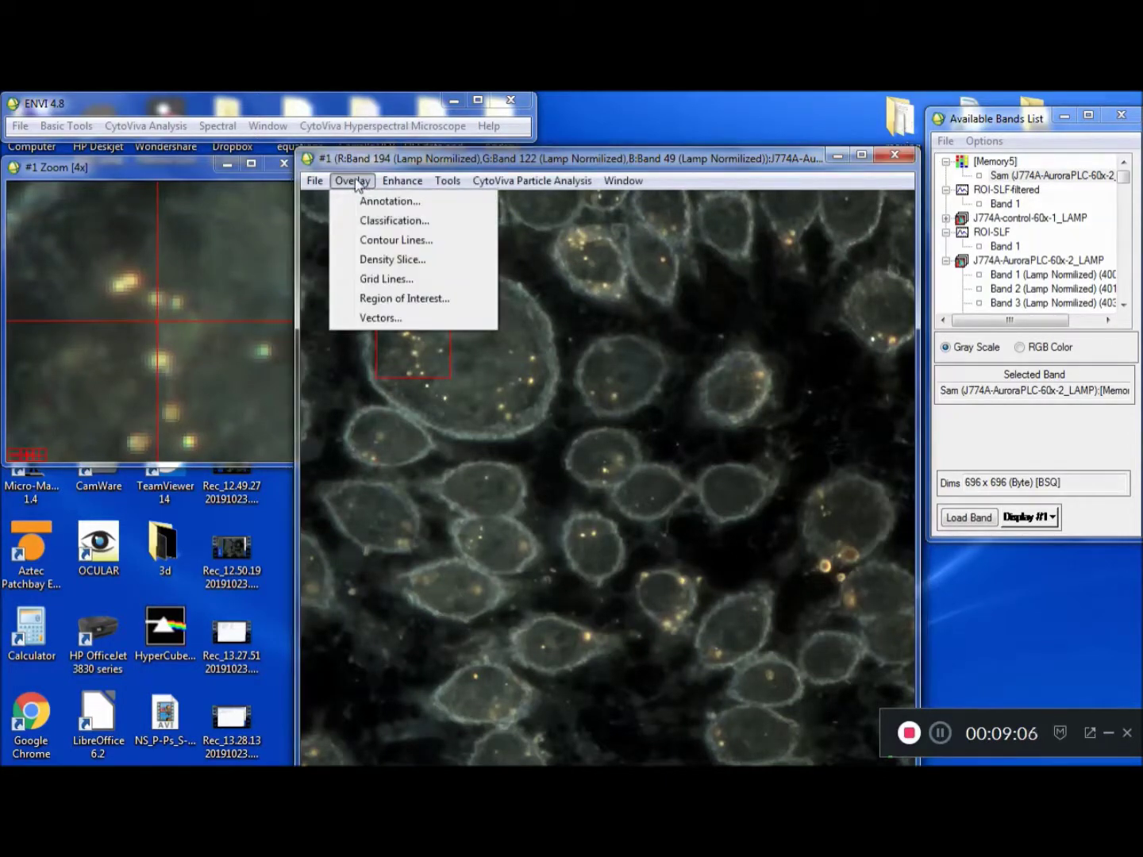
click(389, 220)
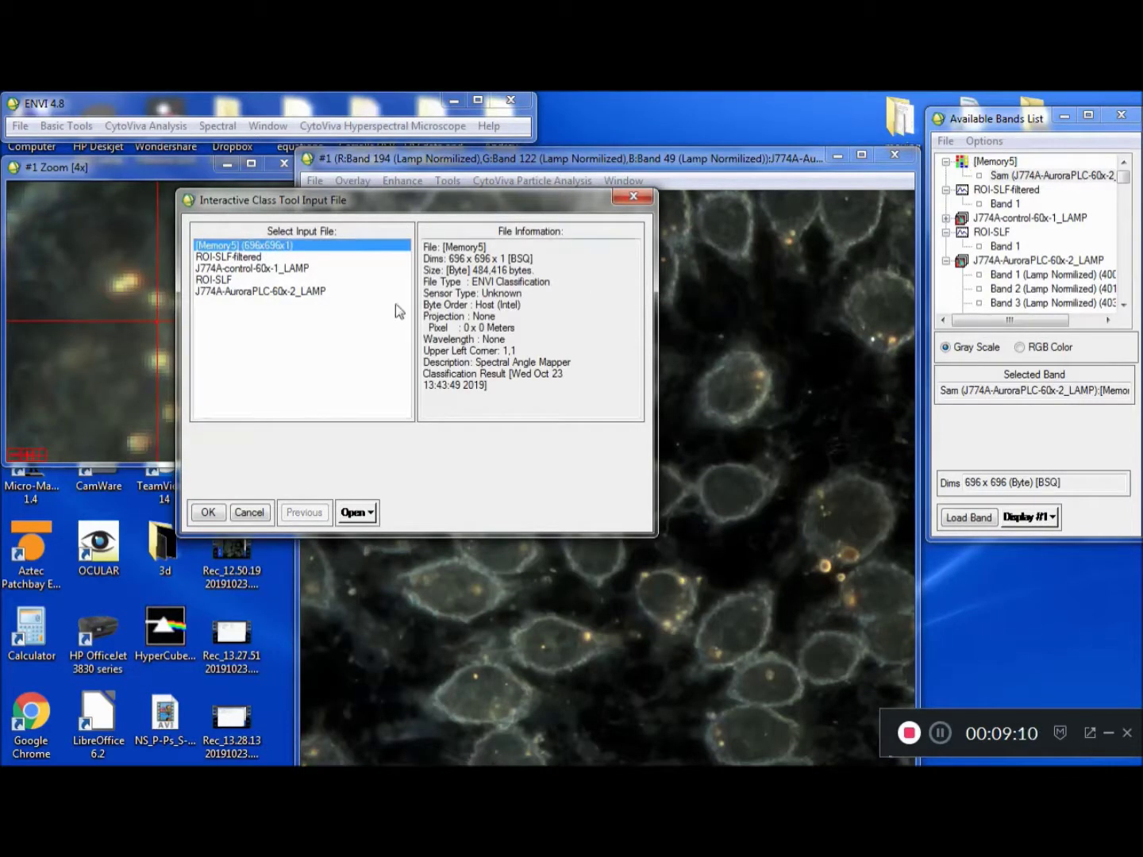
click(208, 512)
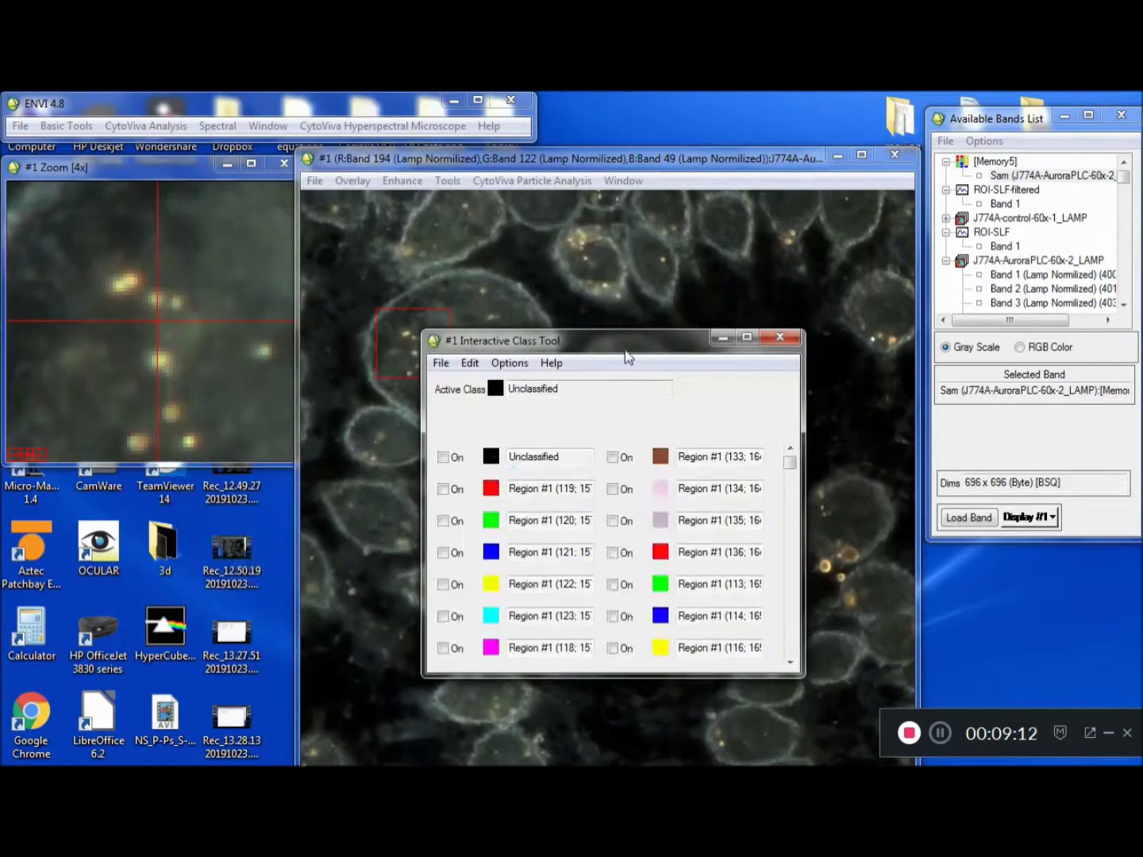
- Arrange the Interactive Class Tool beside the cell image and show the first region class
drag(659, 329, 1028, 221)
drag(725, 160, 486, 157)
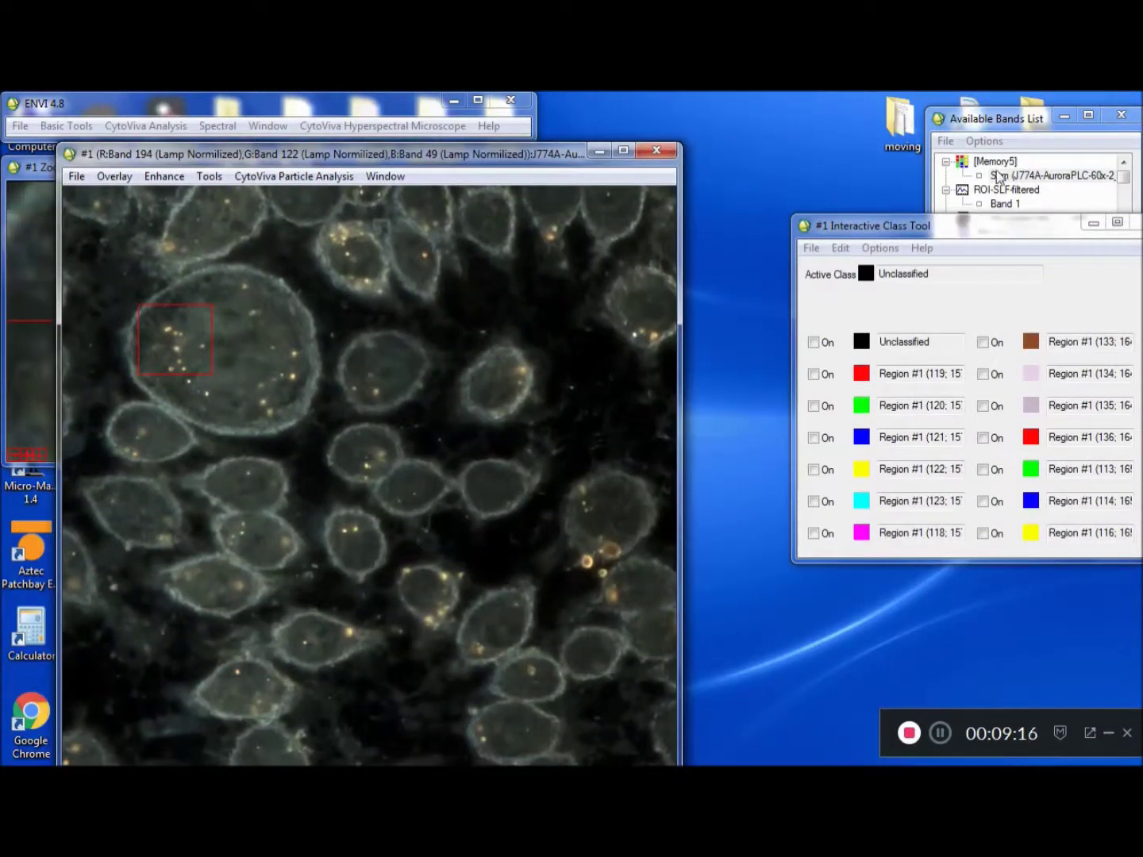
drag(959, 232, 857, 159)
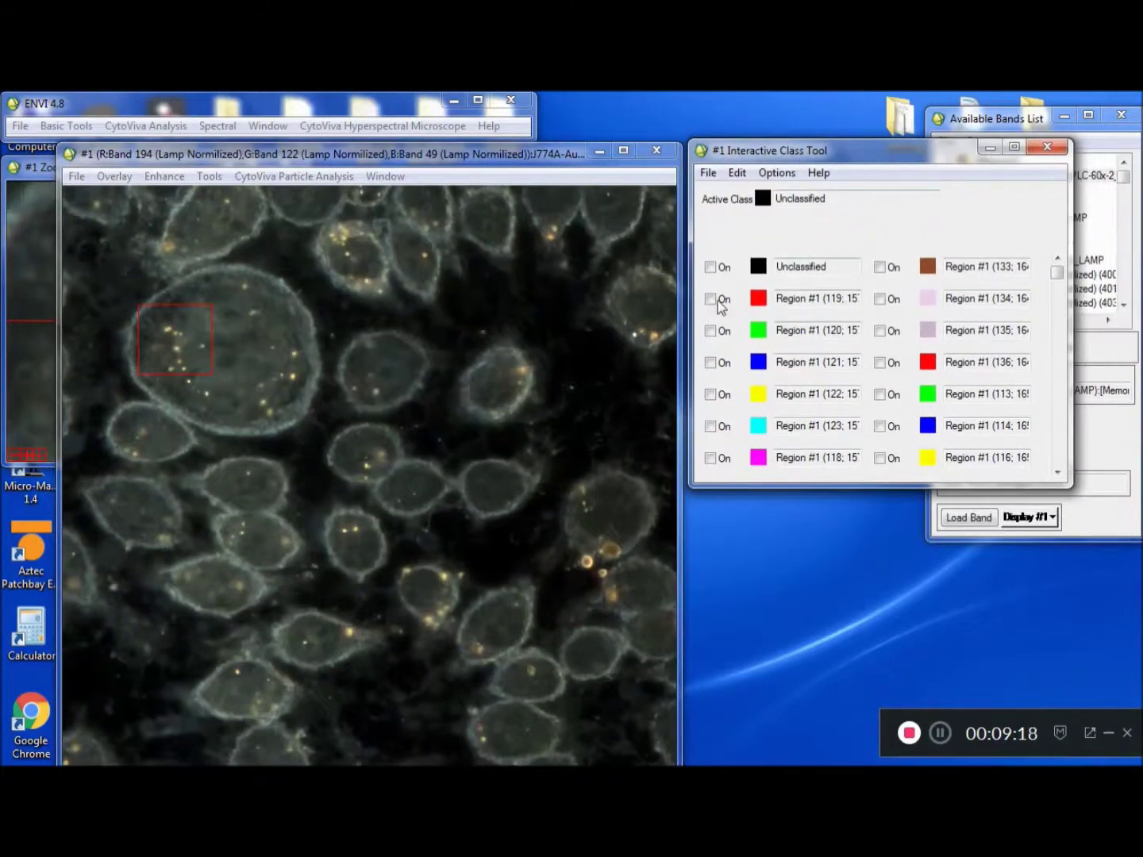
click(710, 299)
- Turn on the remaining Region #1 classes and hide Unclassified so the cells show through
click(710, 331)
click(711, 362)
click(710, 395)
click(710, 426)
click(757, 295)
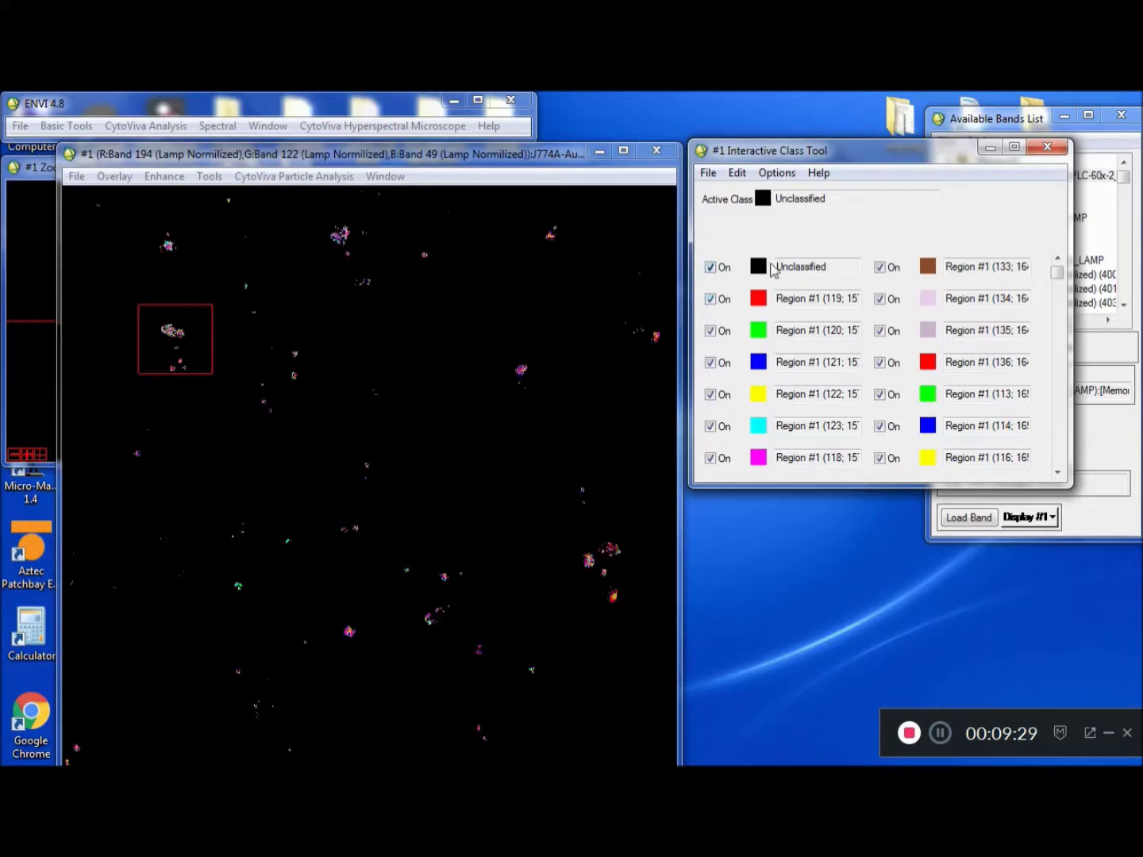
click(711, 268)
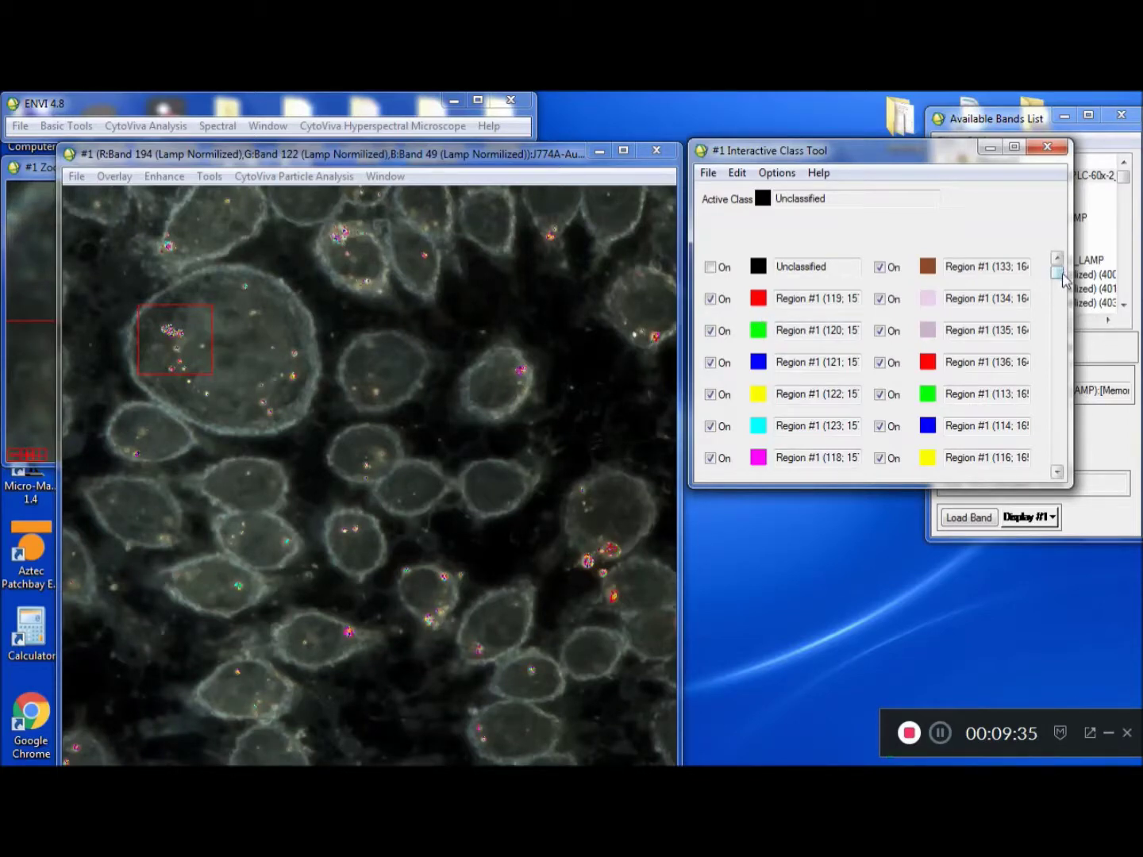
mouse_move(1065, 275)
mouse_down()
mouse_move(1057, 468)
mouse_move(1057, 262)
mouse_up()
click(777, 173)
- Merge all 185 other classes into base class Region #1 (119; 157) so matches show red
click(817, 231)
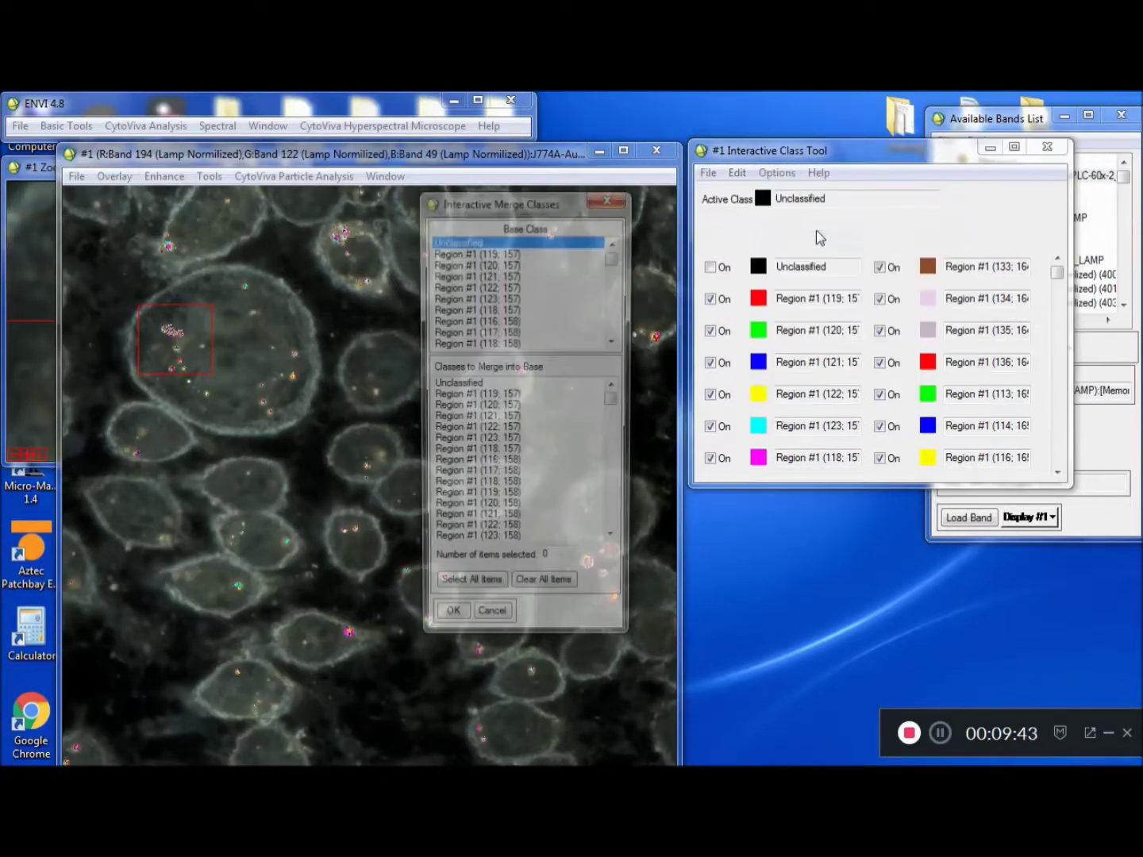
drag(514, 204, 549, 206)
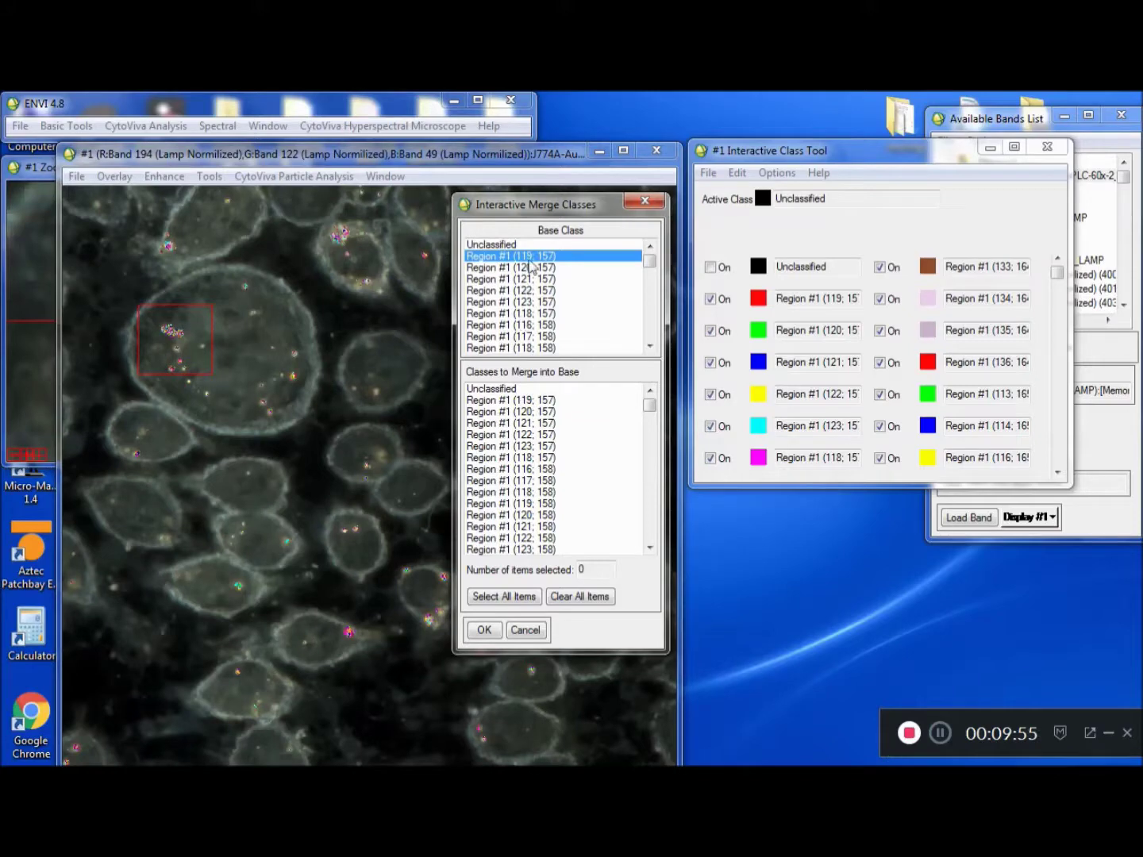
click(525, 413)
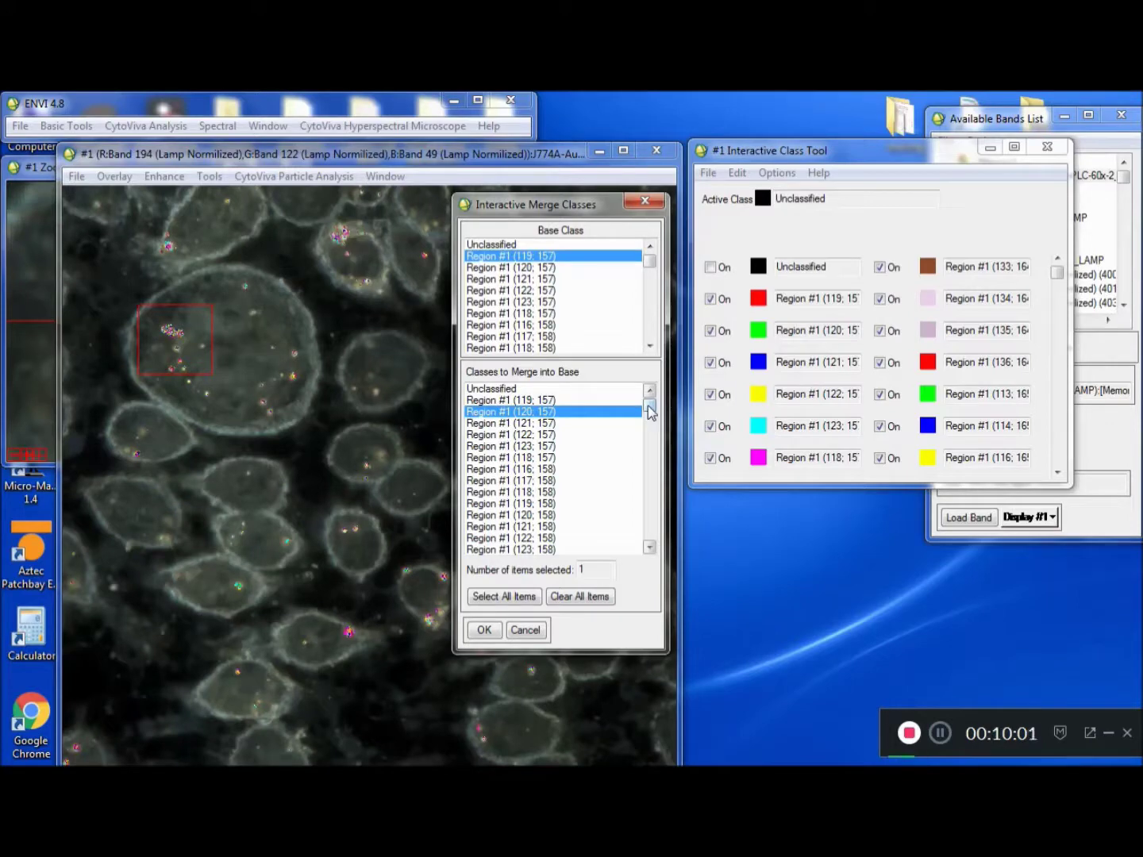
drag(649, 410, 544, 554)
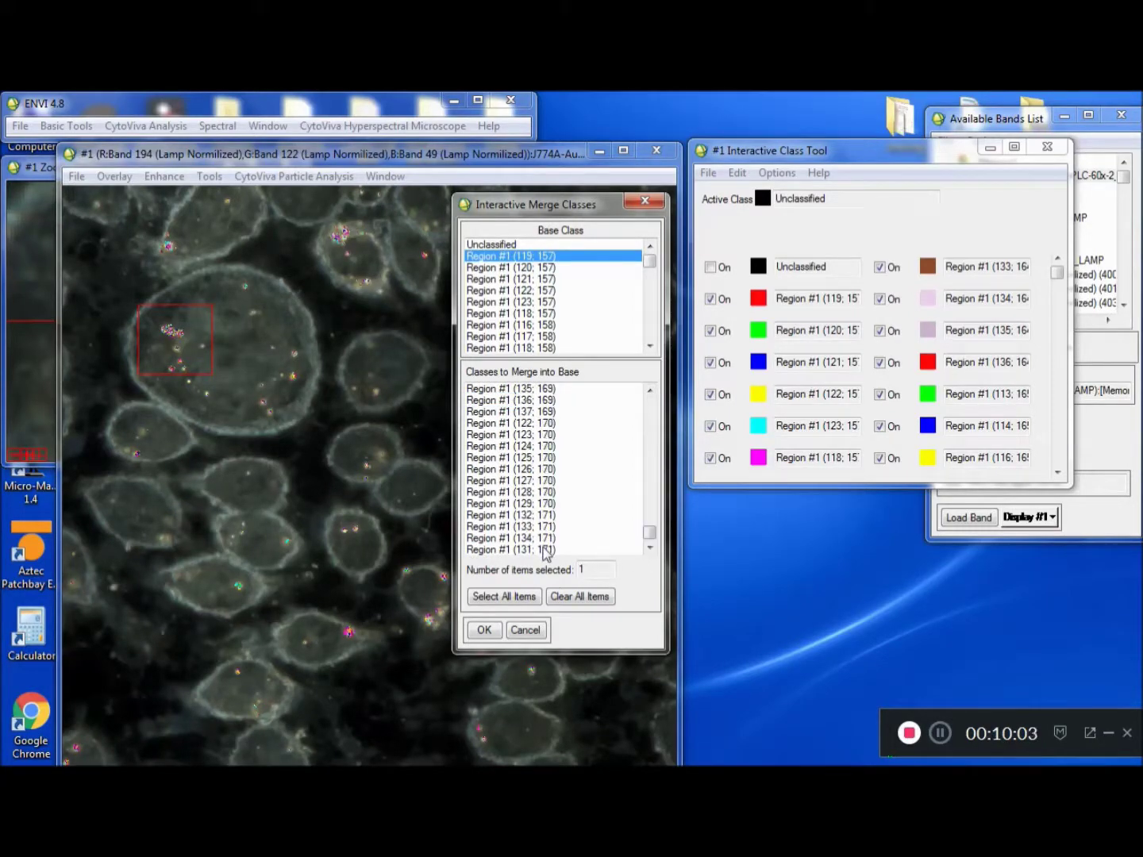
shift+click(544, 554)
drag(649, 540, 662, 395)
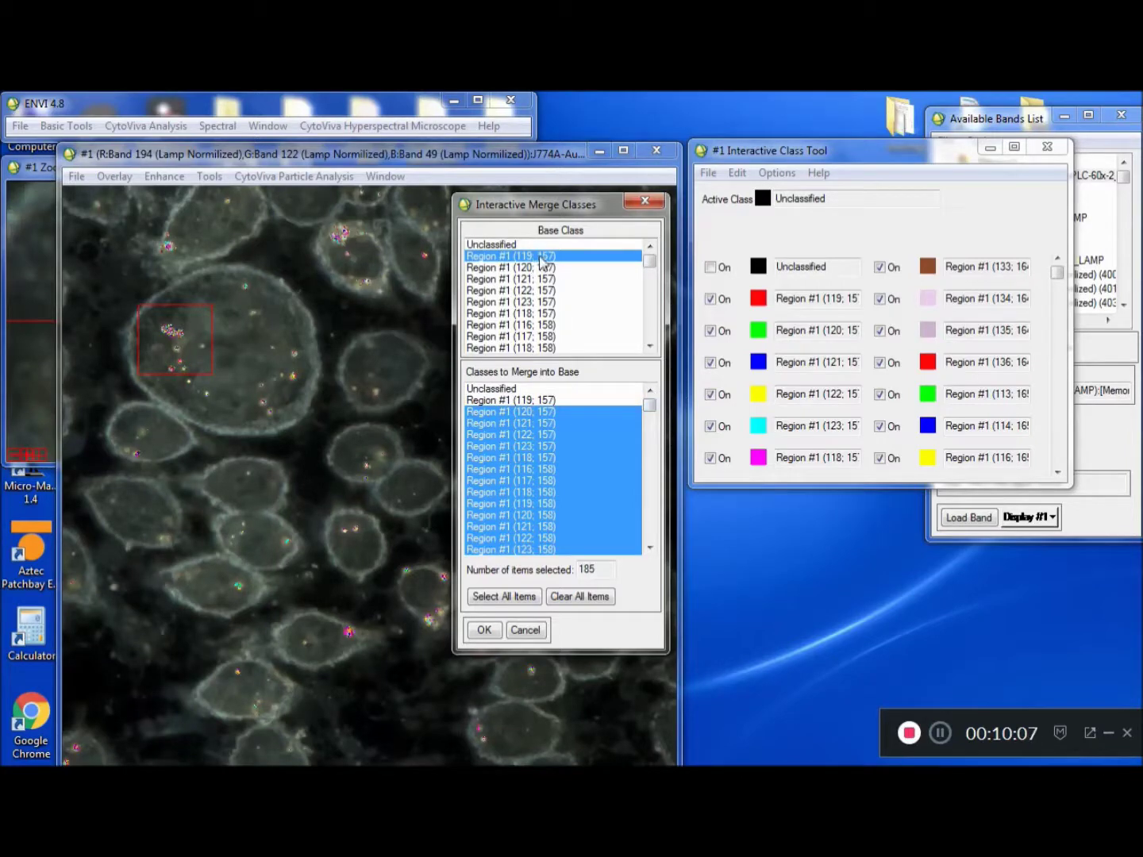
click(484, 629)
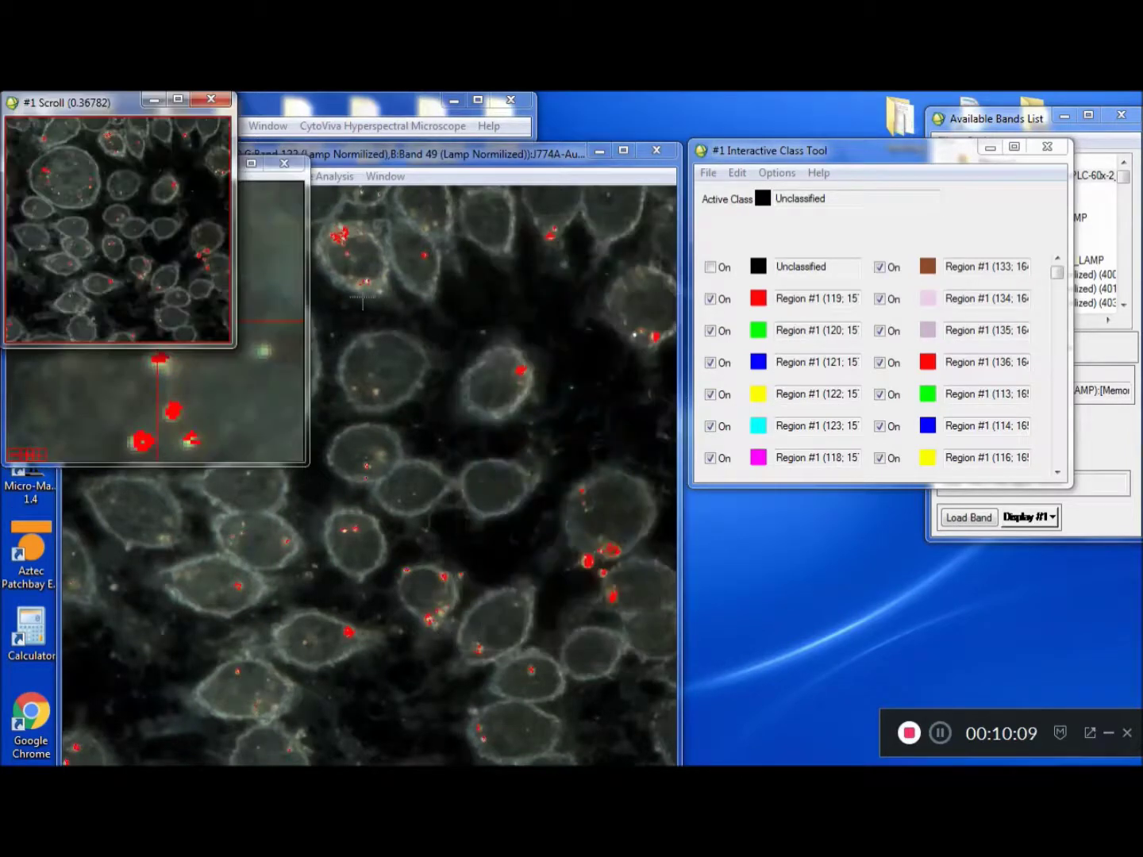
click(473, 160)
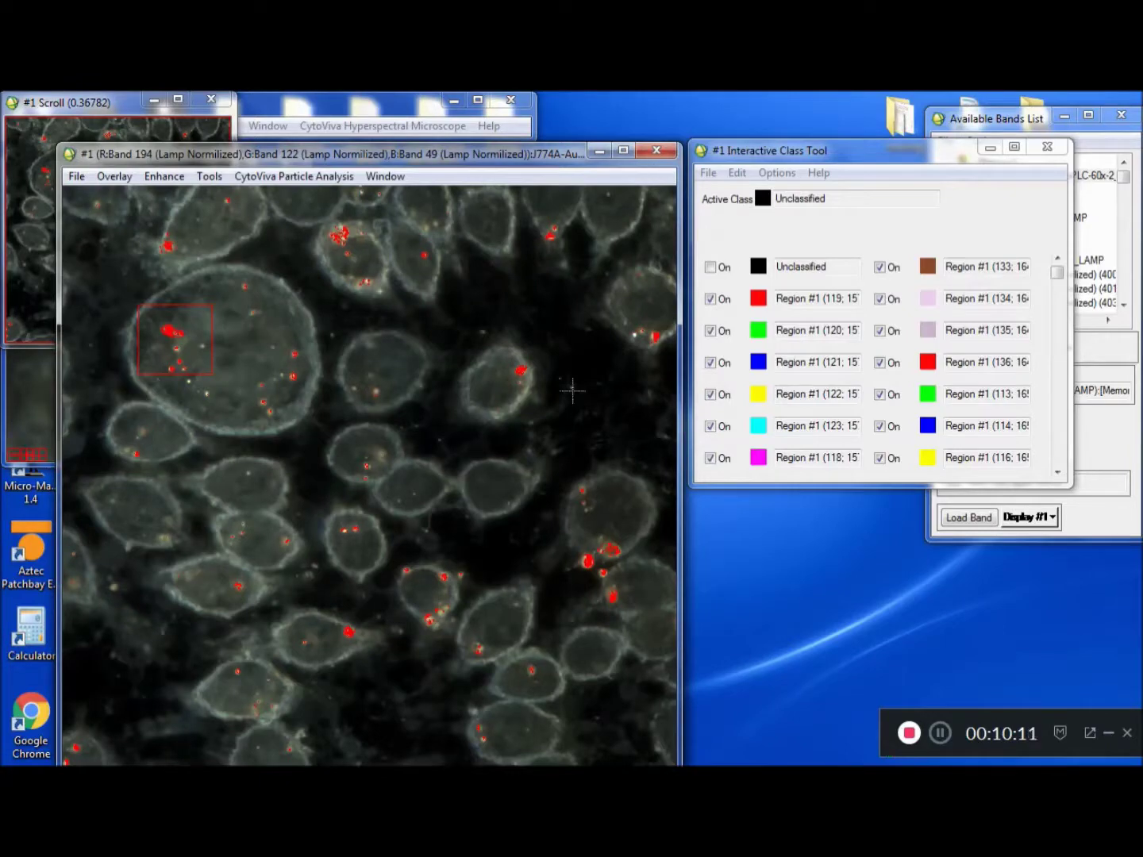
click(710, 300)
click(711, 300)
click(711, 299)
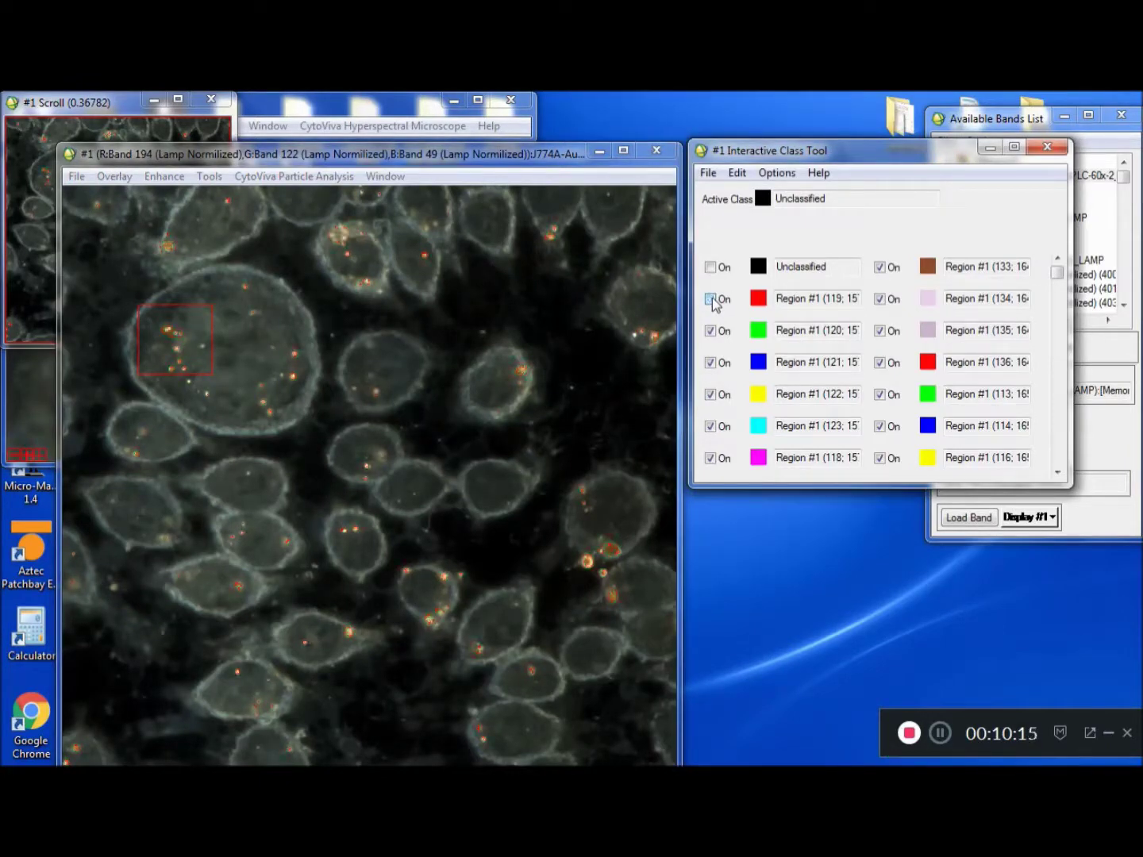
click(710, 299)
click(710, 299)
click(710, 299)
click(710, 300)
click(711, 299)
click(711, 299)
click(711, 299)
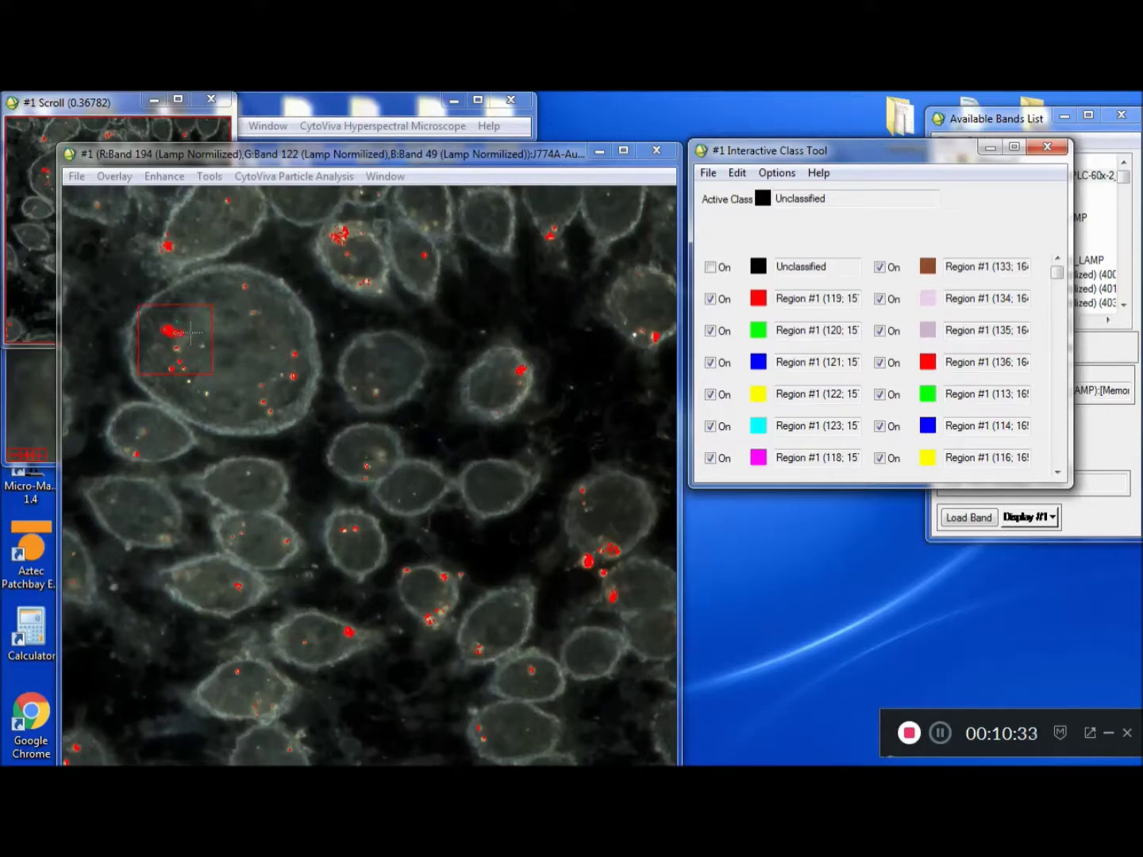
drag(190, 332, 264, 352)
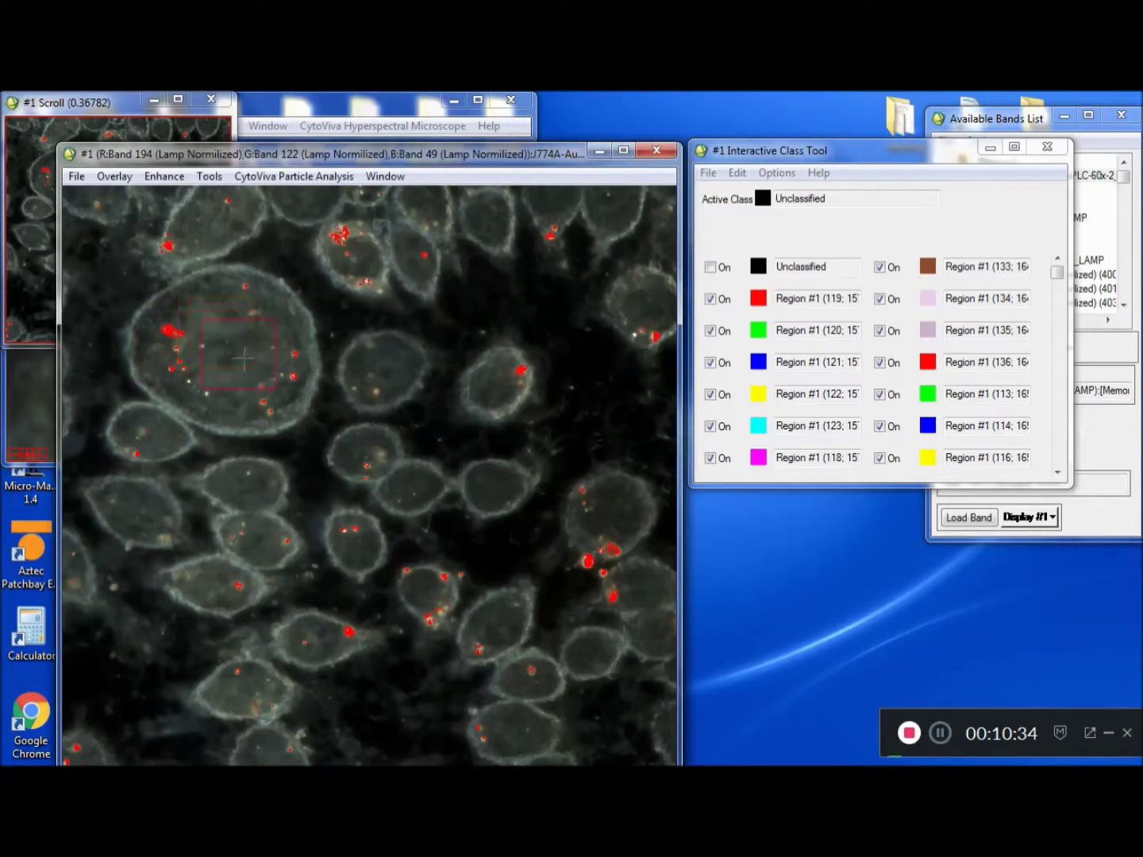
- Place the 4x zoom view beside the image, centred on the large cell's lower-right particles
click(40, 359)
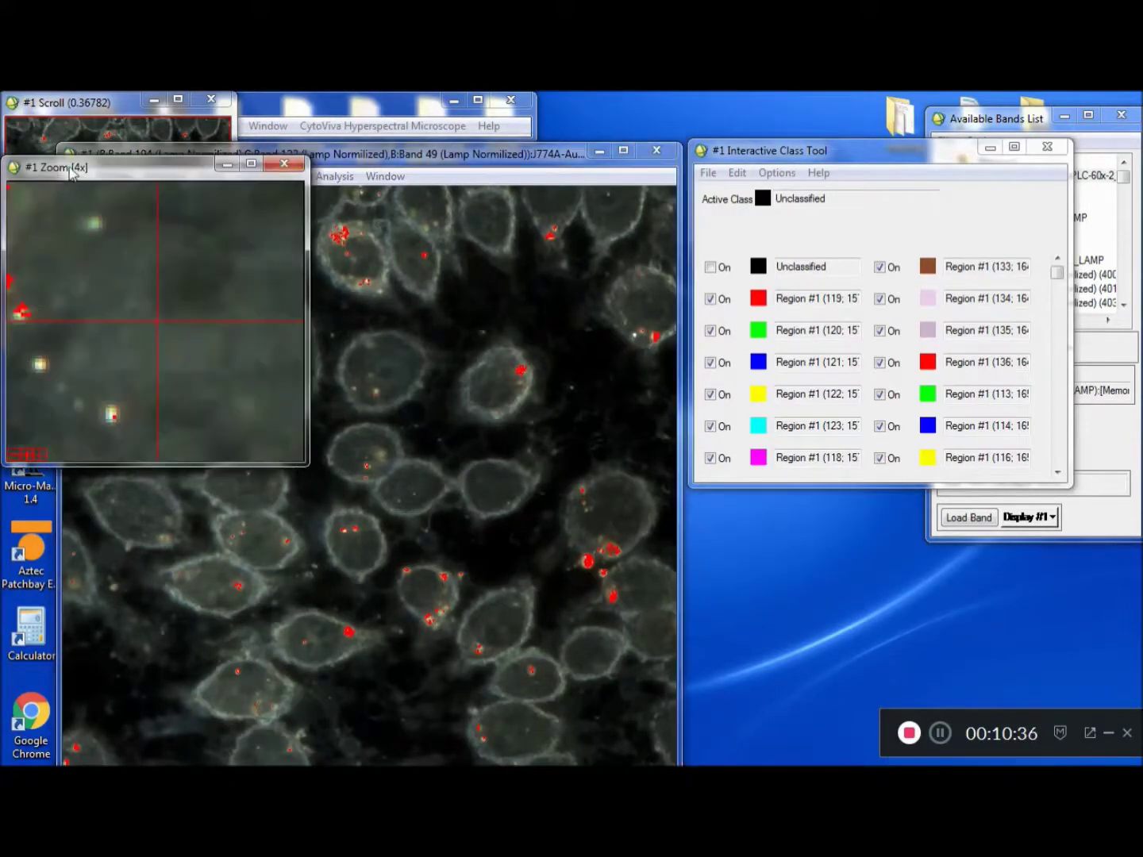
drag(71, 173, 787, 247)
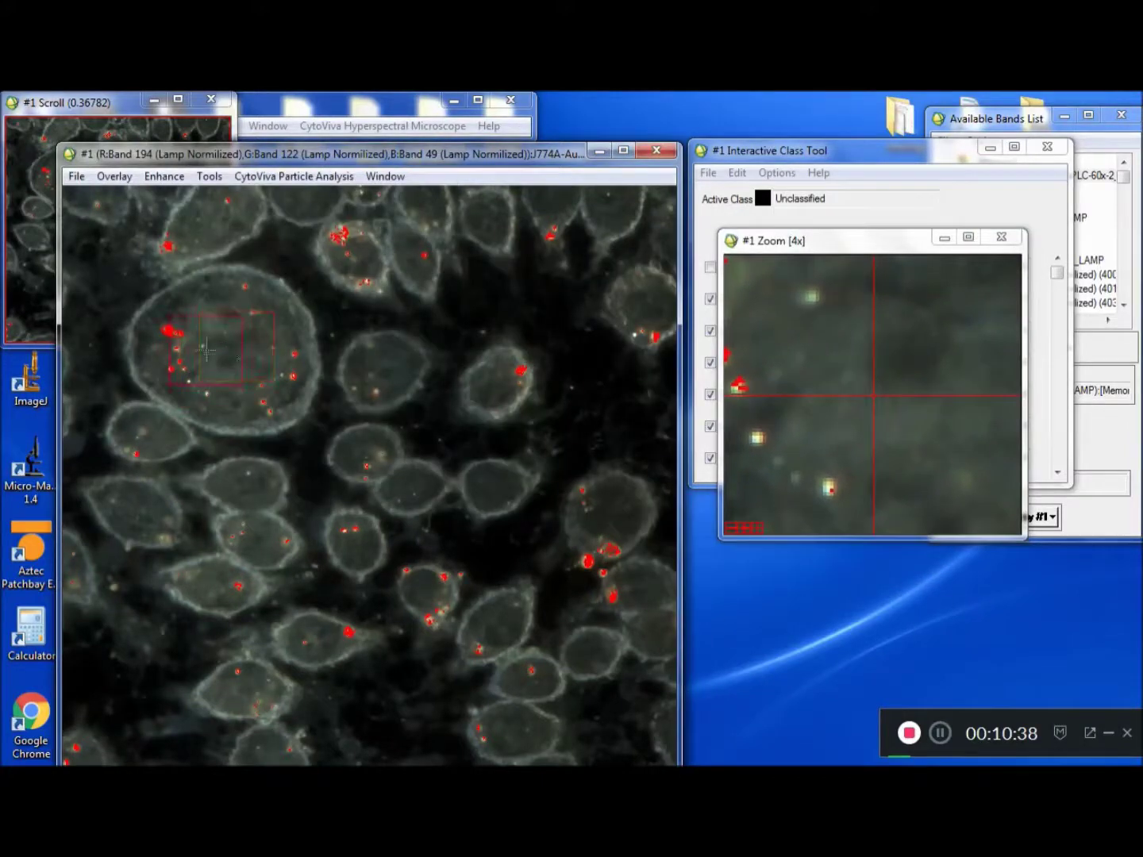
drag(207, 349, 287, 387)
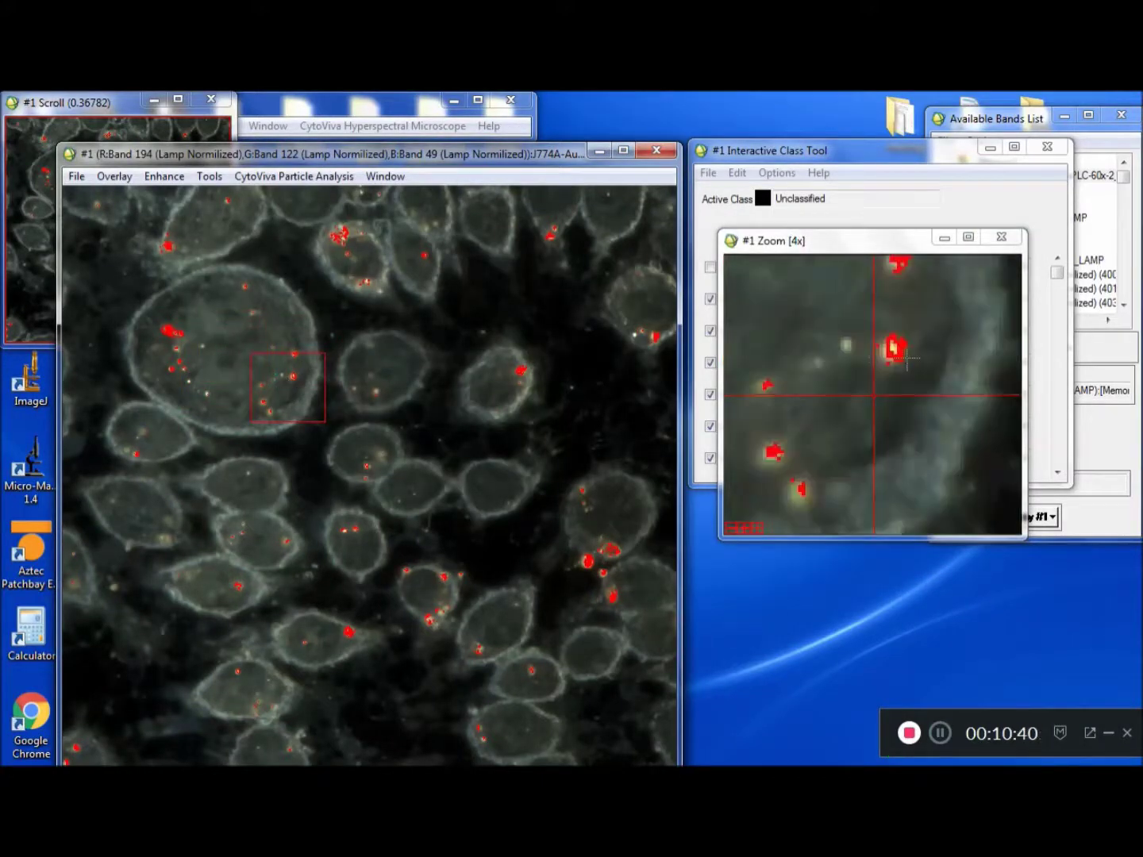